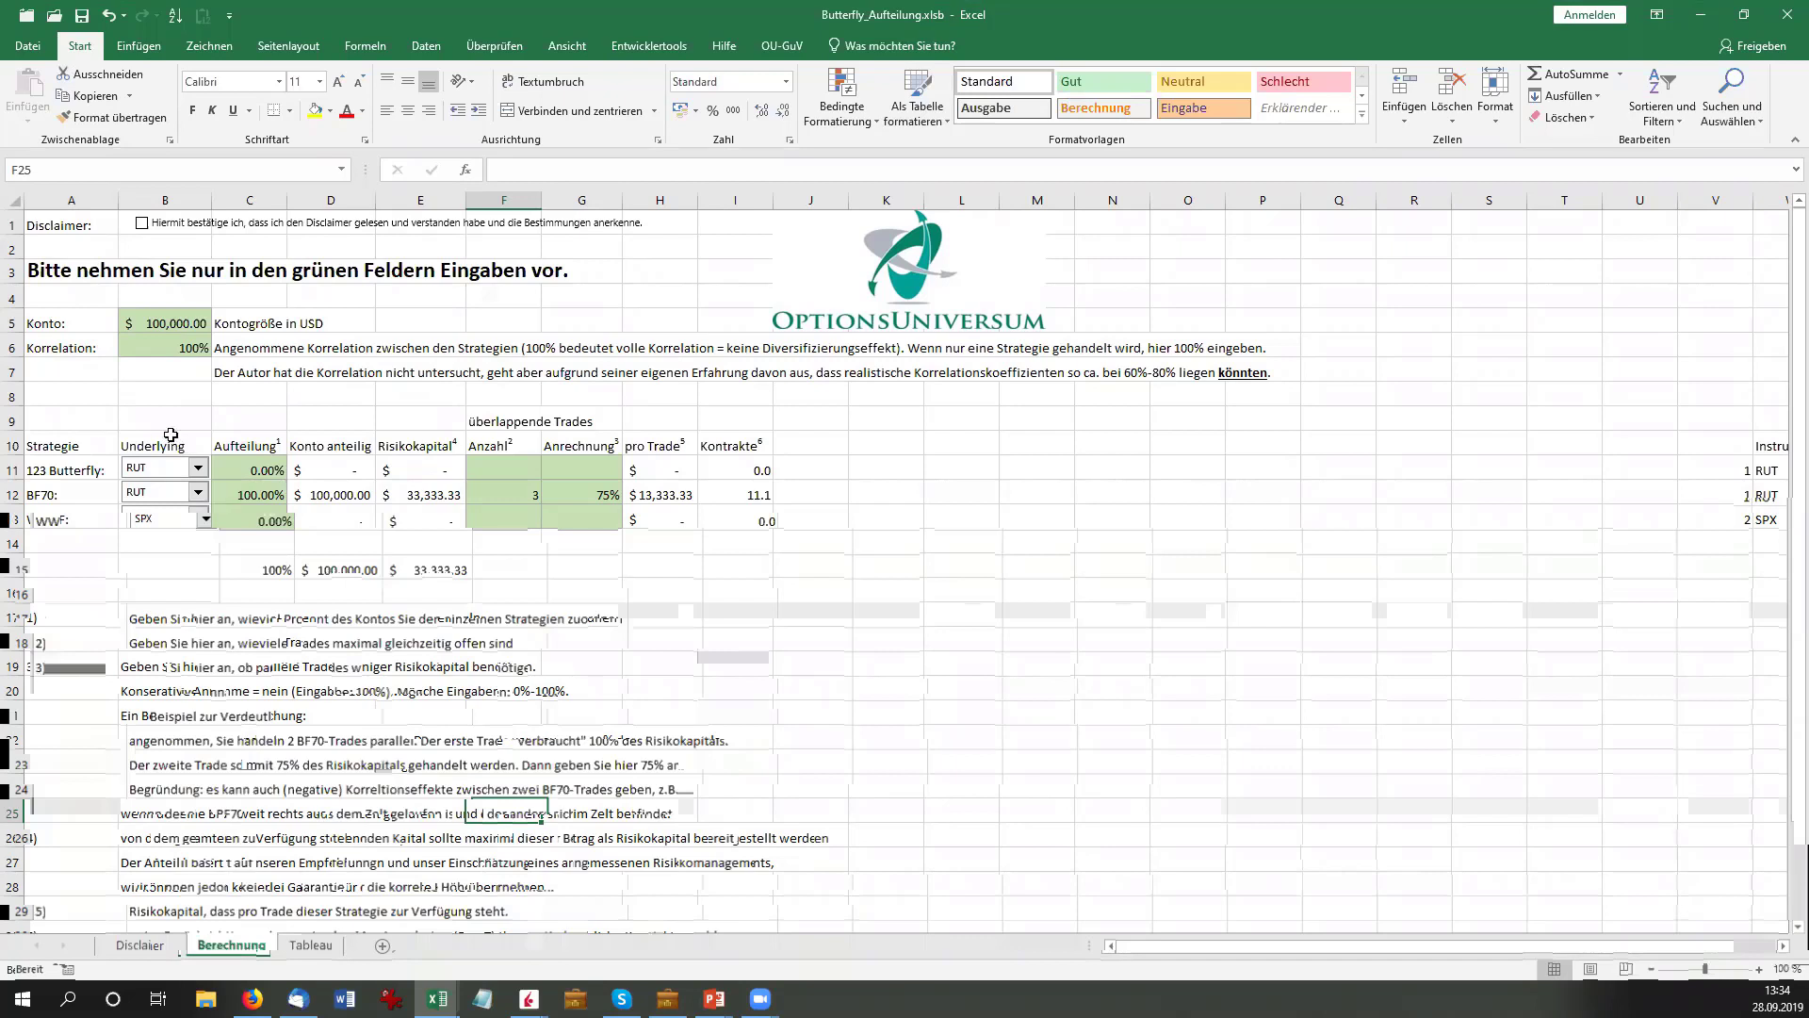
Tick the disclaimer confirmation checkbox on the Berechnung sheet.
click(143, 226)
click(141, 226)
click(157, 326)
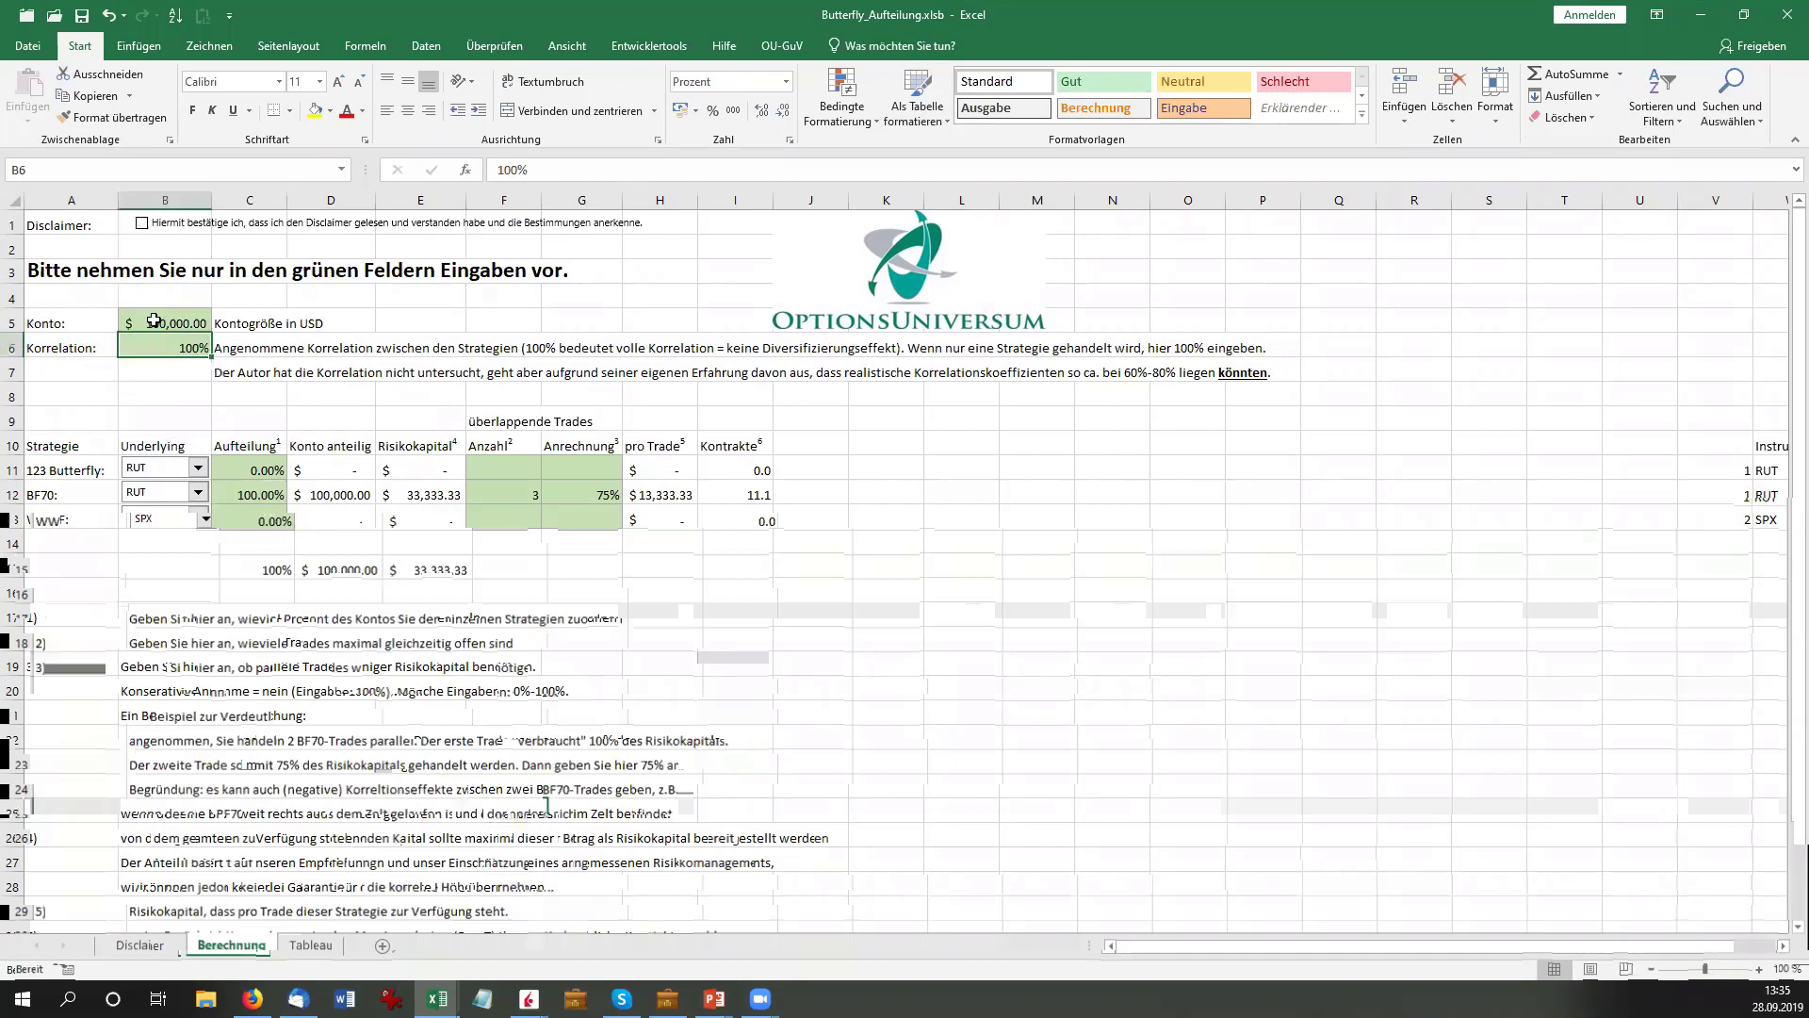
click(544, 446)
click(142, 225)
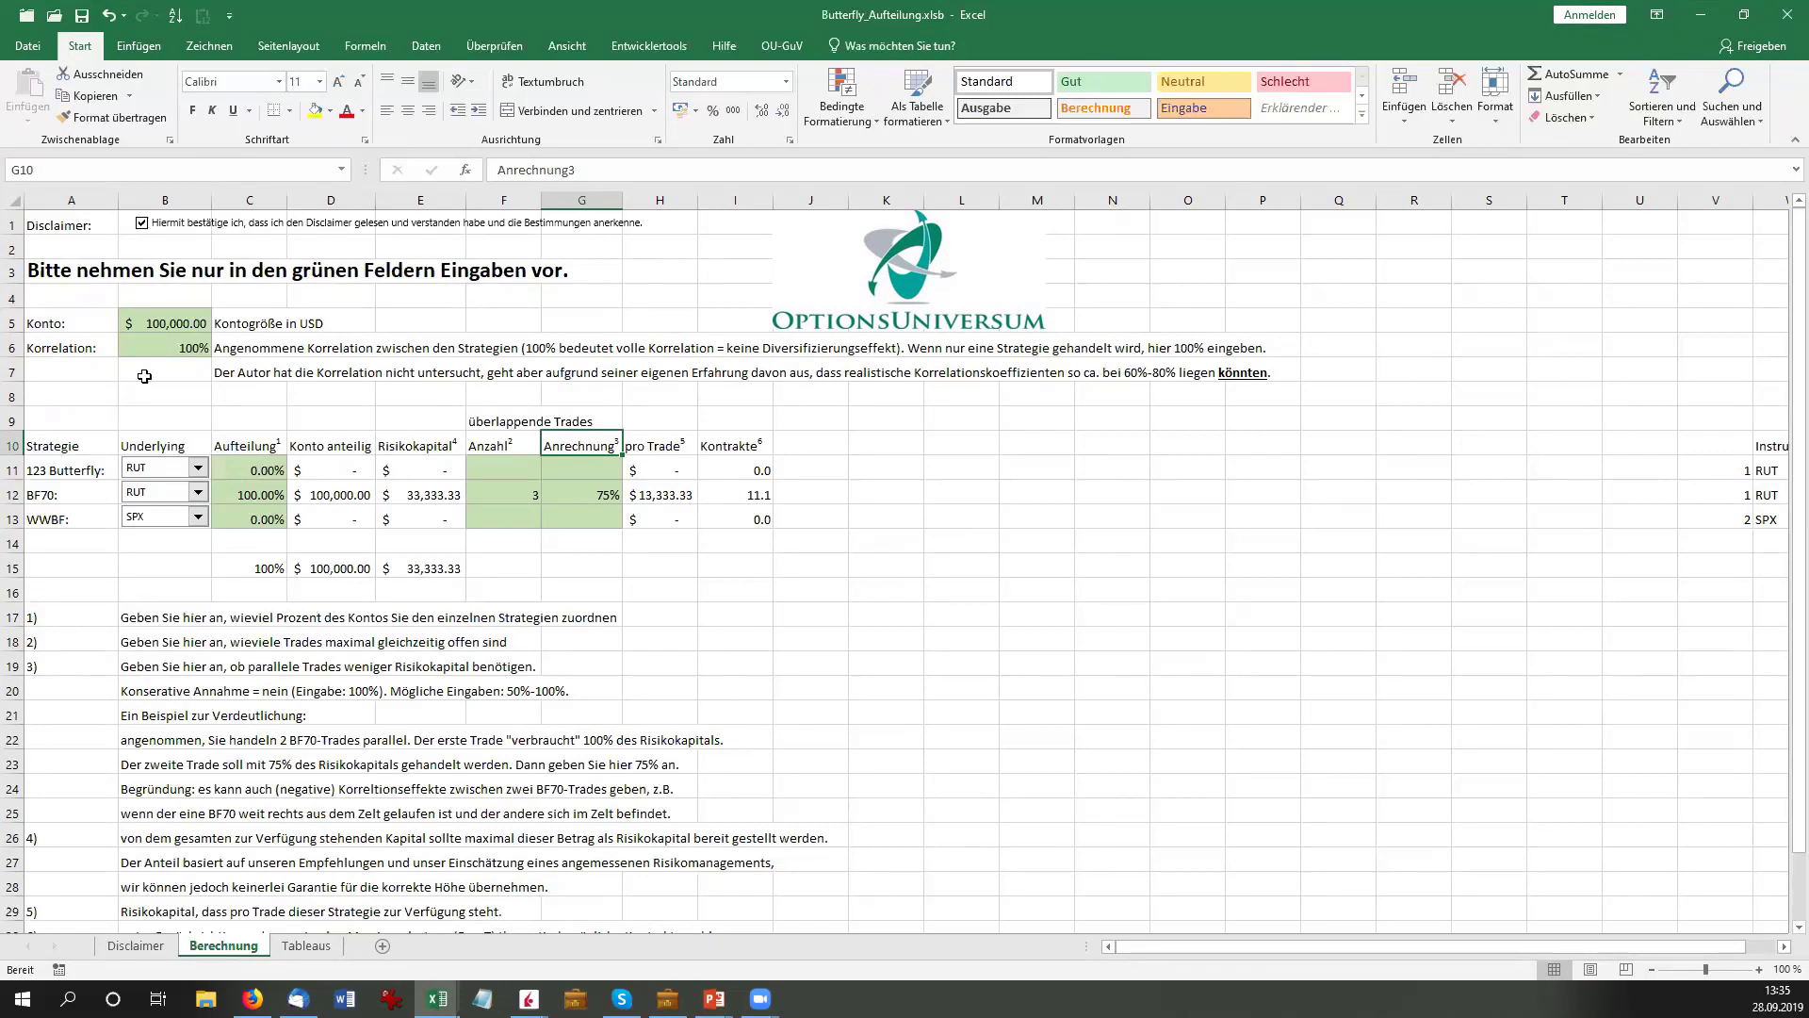
Review the account size, the correlation, the three strategy names and the Aufteilung percentages assigned to them.
click(158, 322)
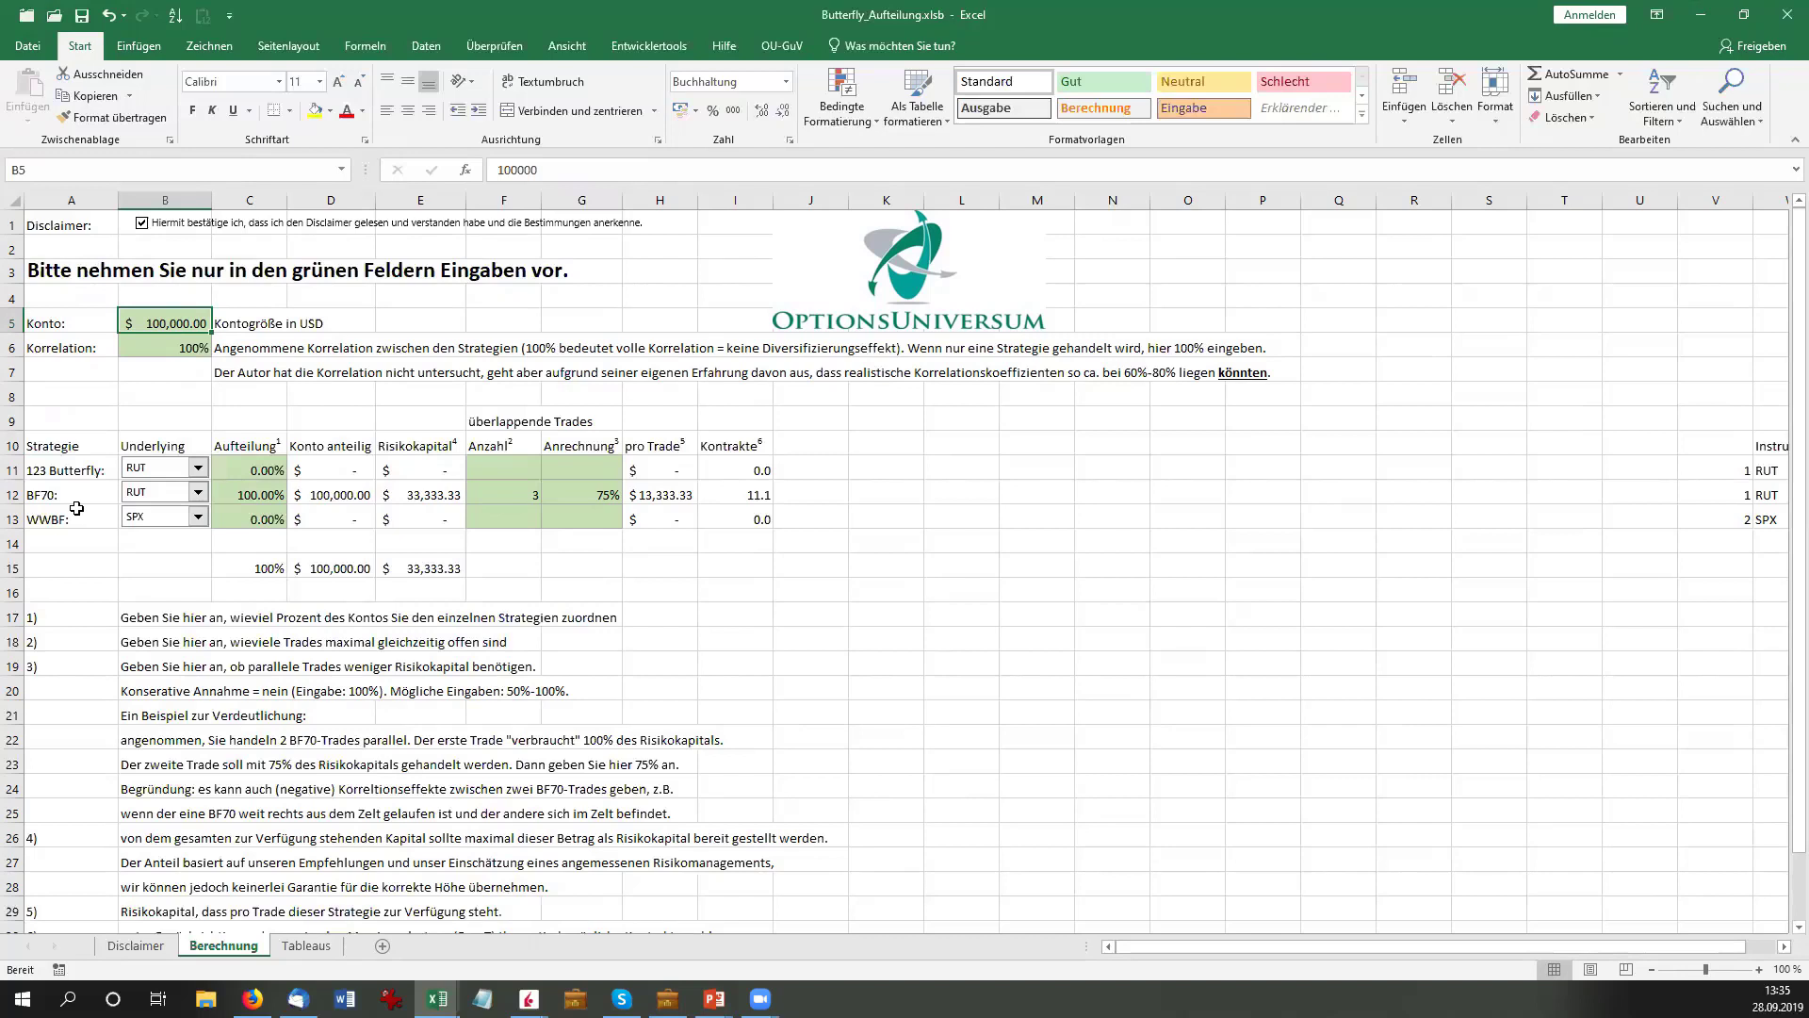
click(144, 345)
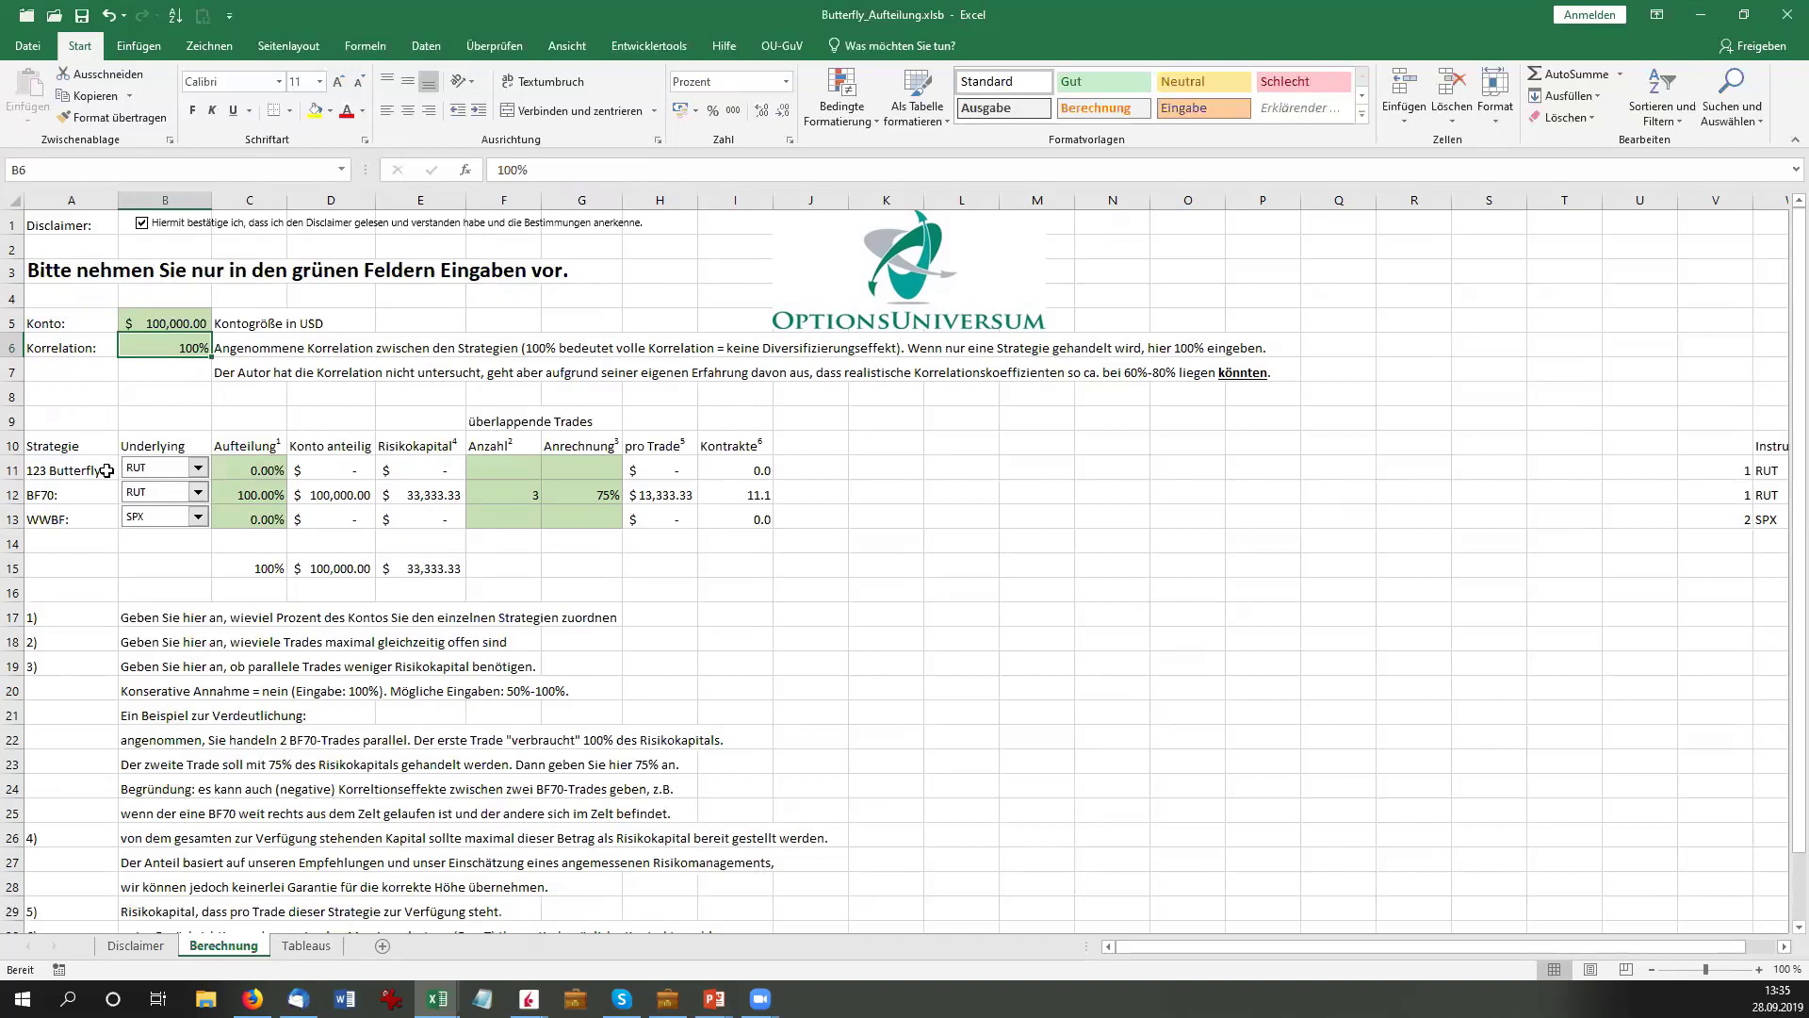
drag(63, 466, 59, 518)
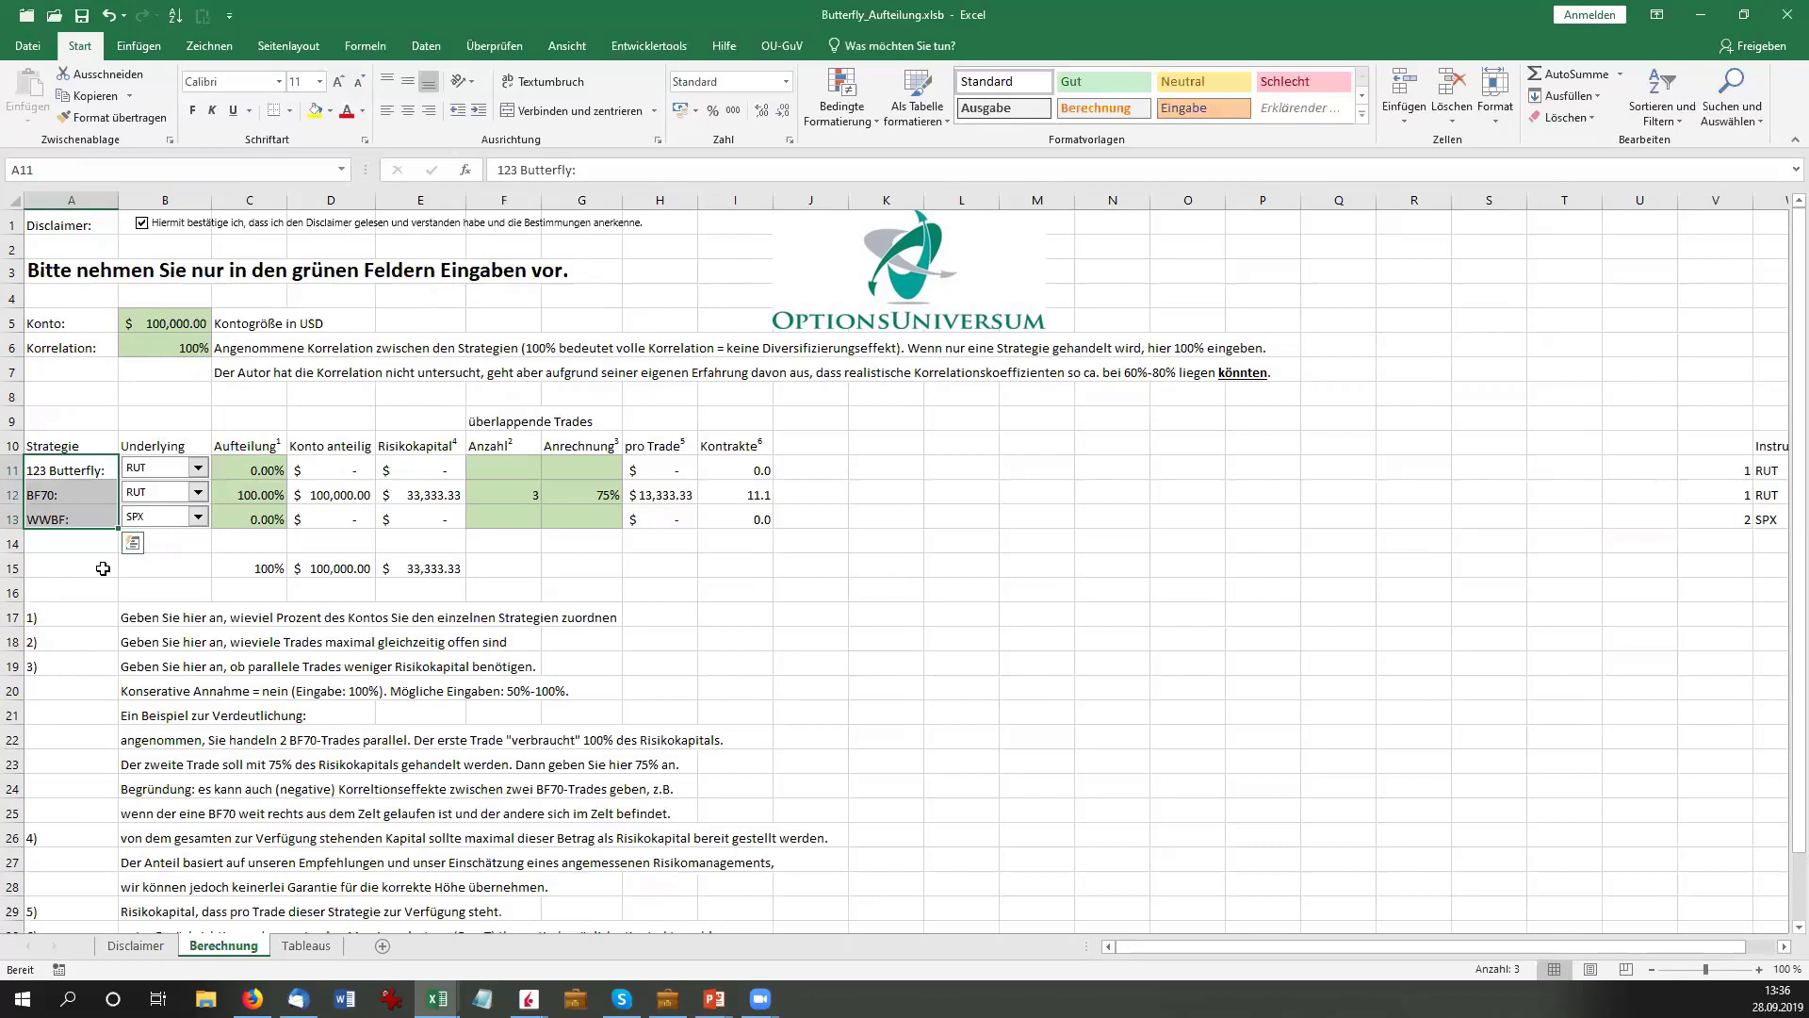
click(232, 496)
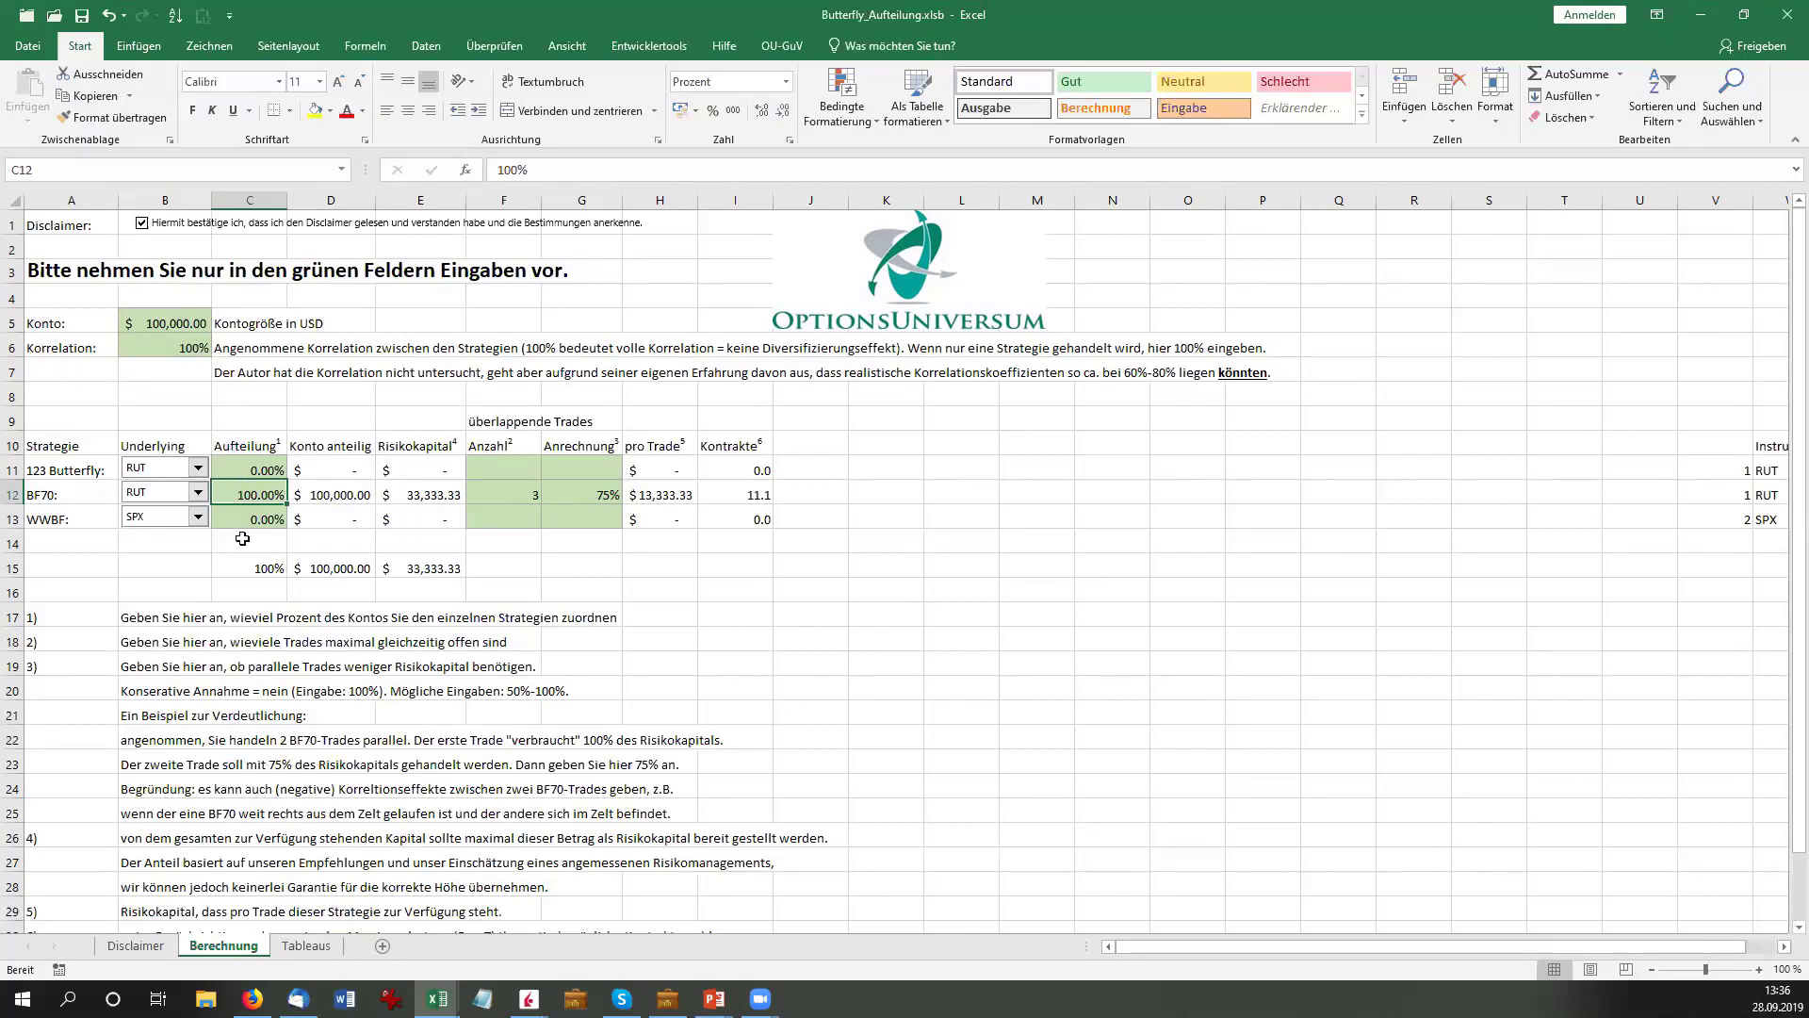
click(172, 351)
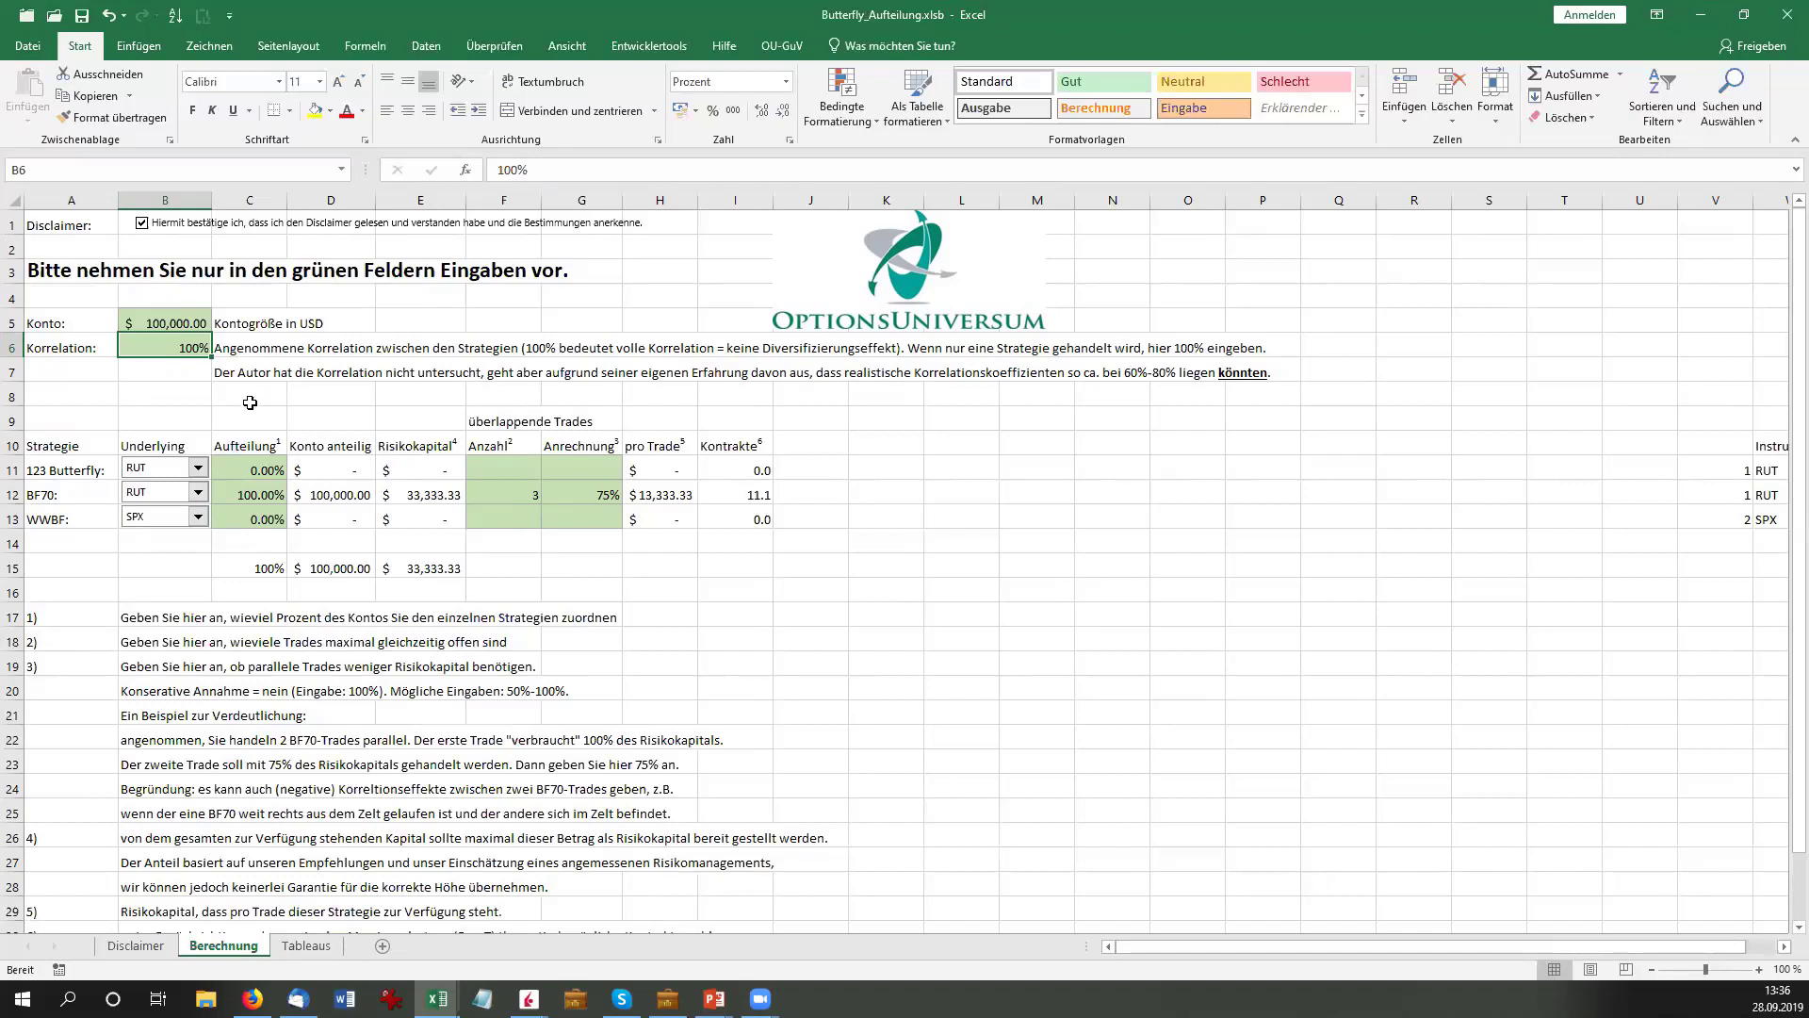
drag(90, 468, 89, 519)
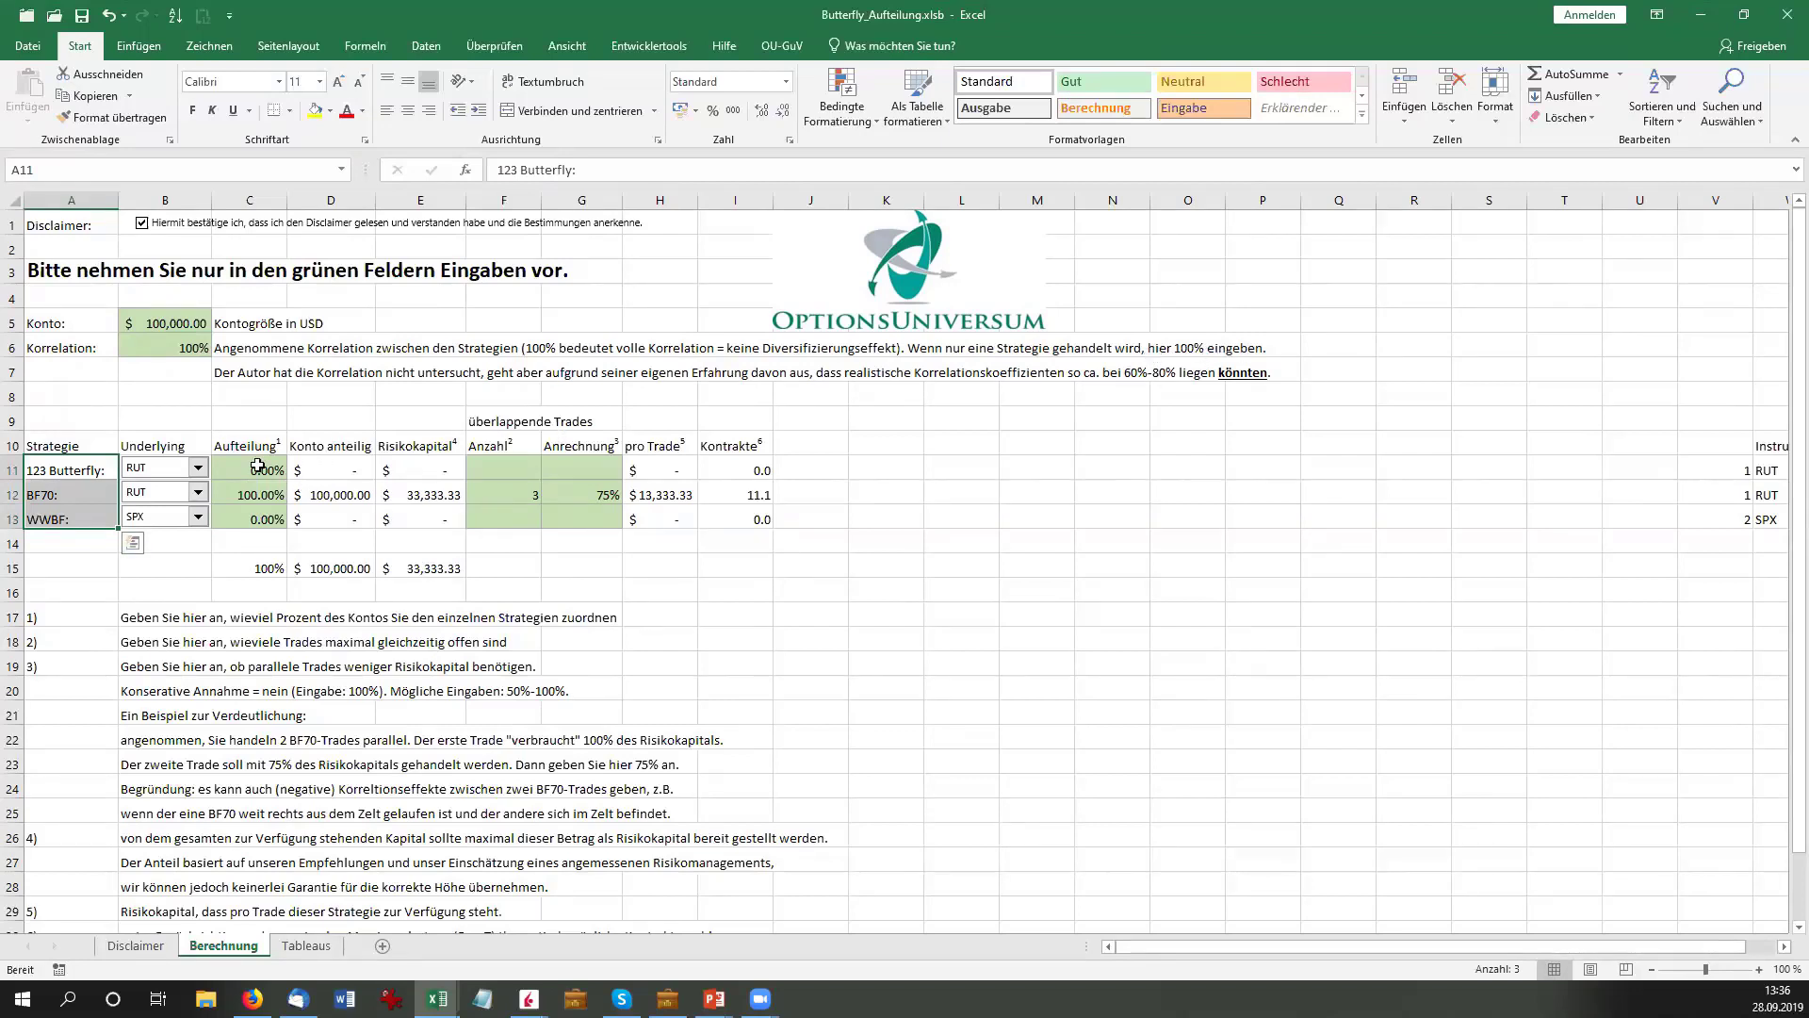
drag(257, 465, 254, 514)
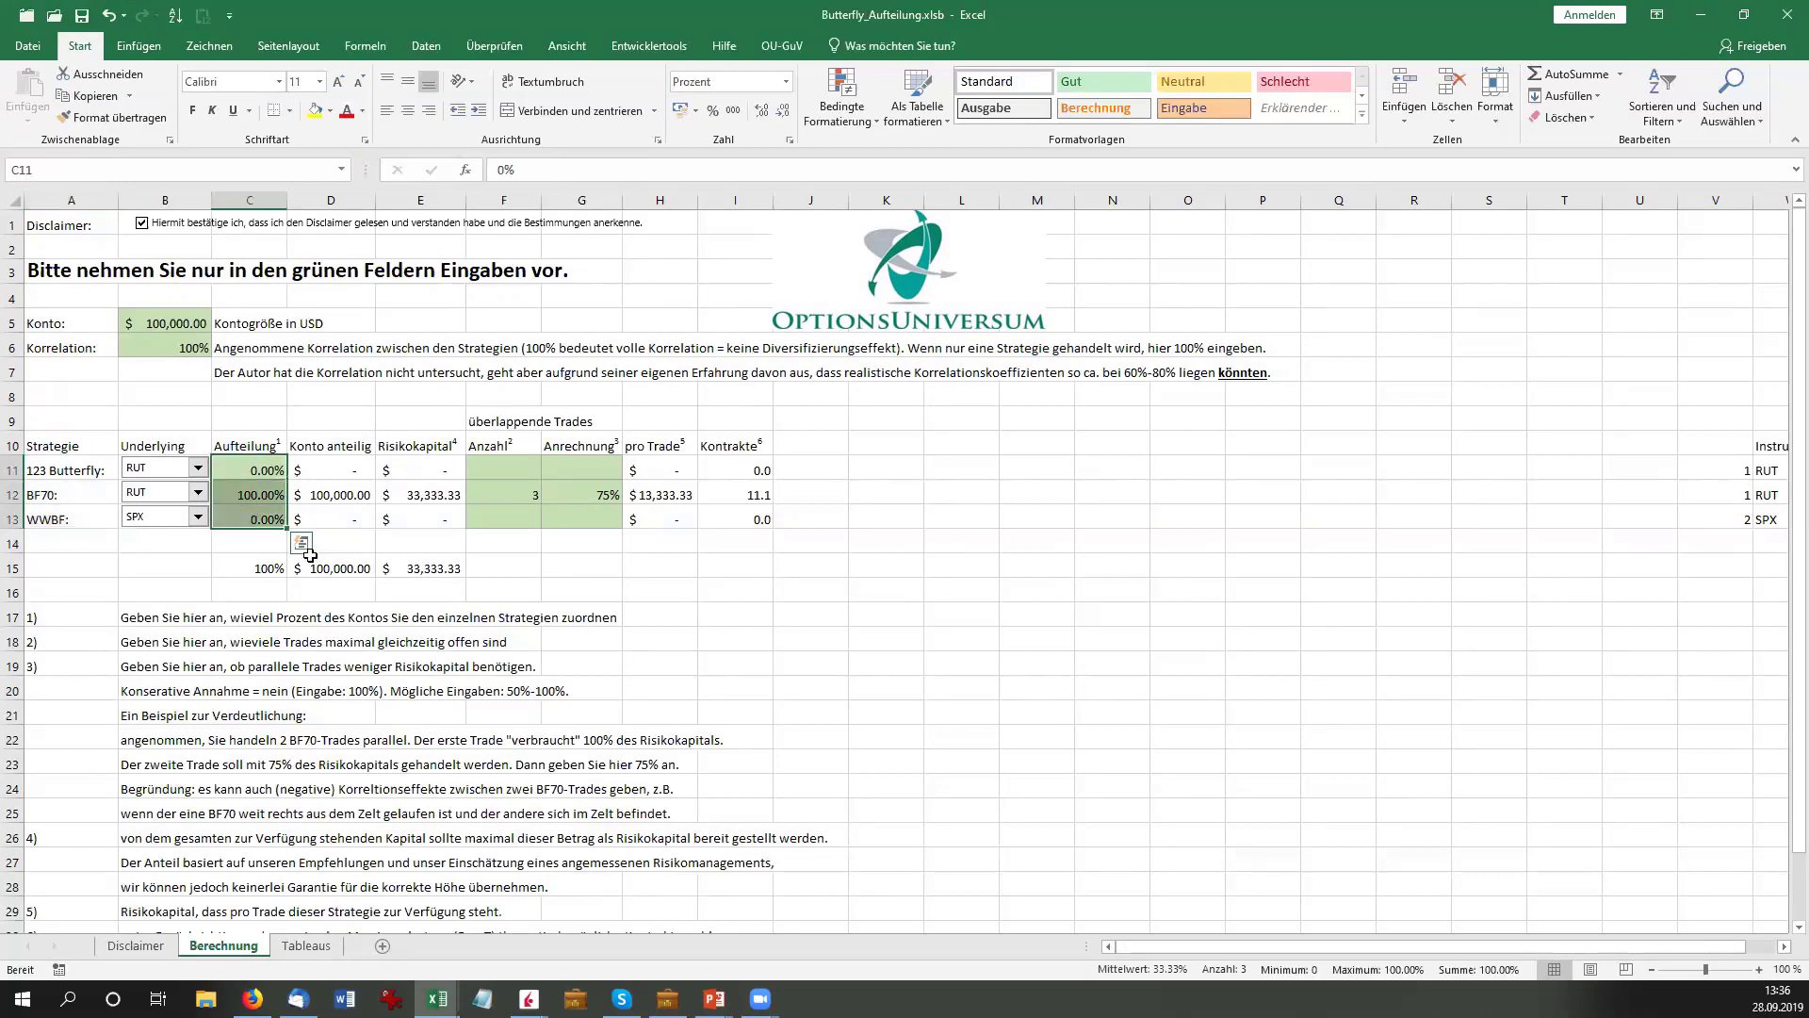
click(269, 497)
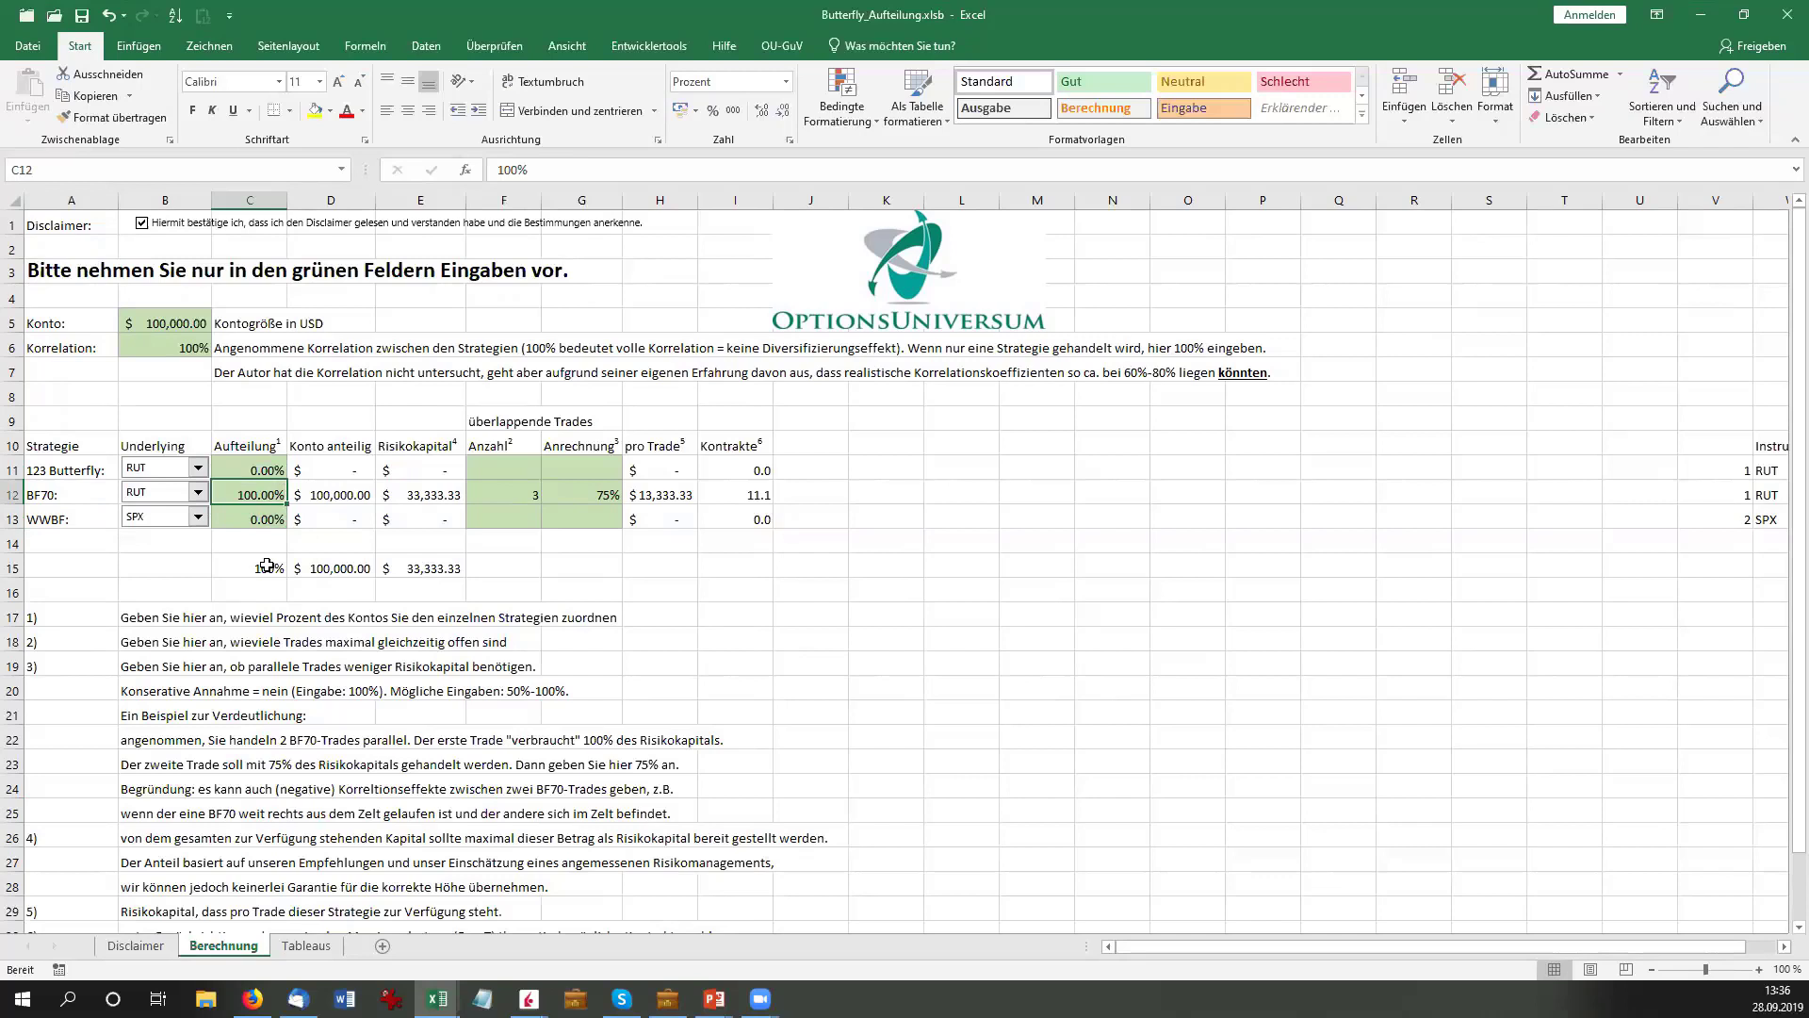
Examine the BF70 row's account share, risk capital, and Anzahl and Anrechnung entries for overlapping trades.
key(Right)
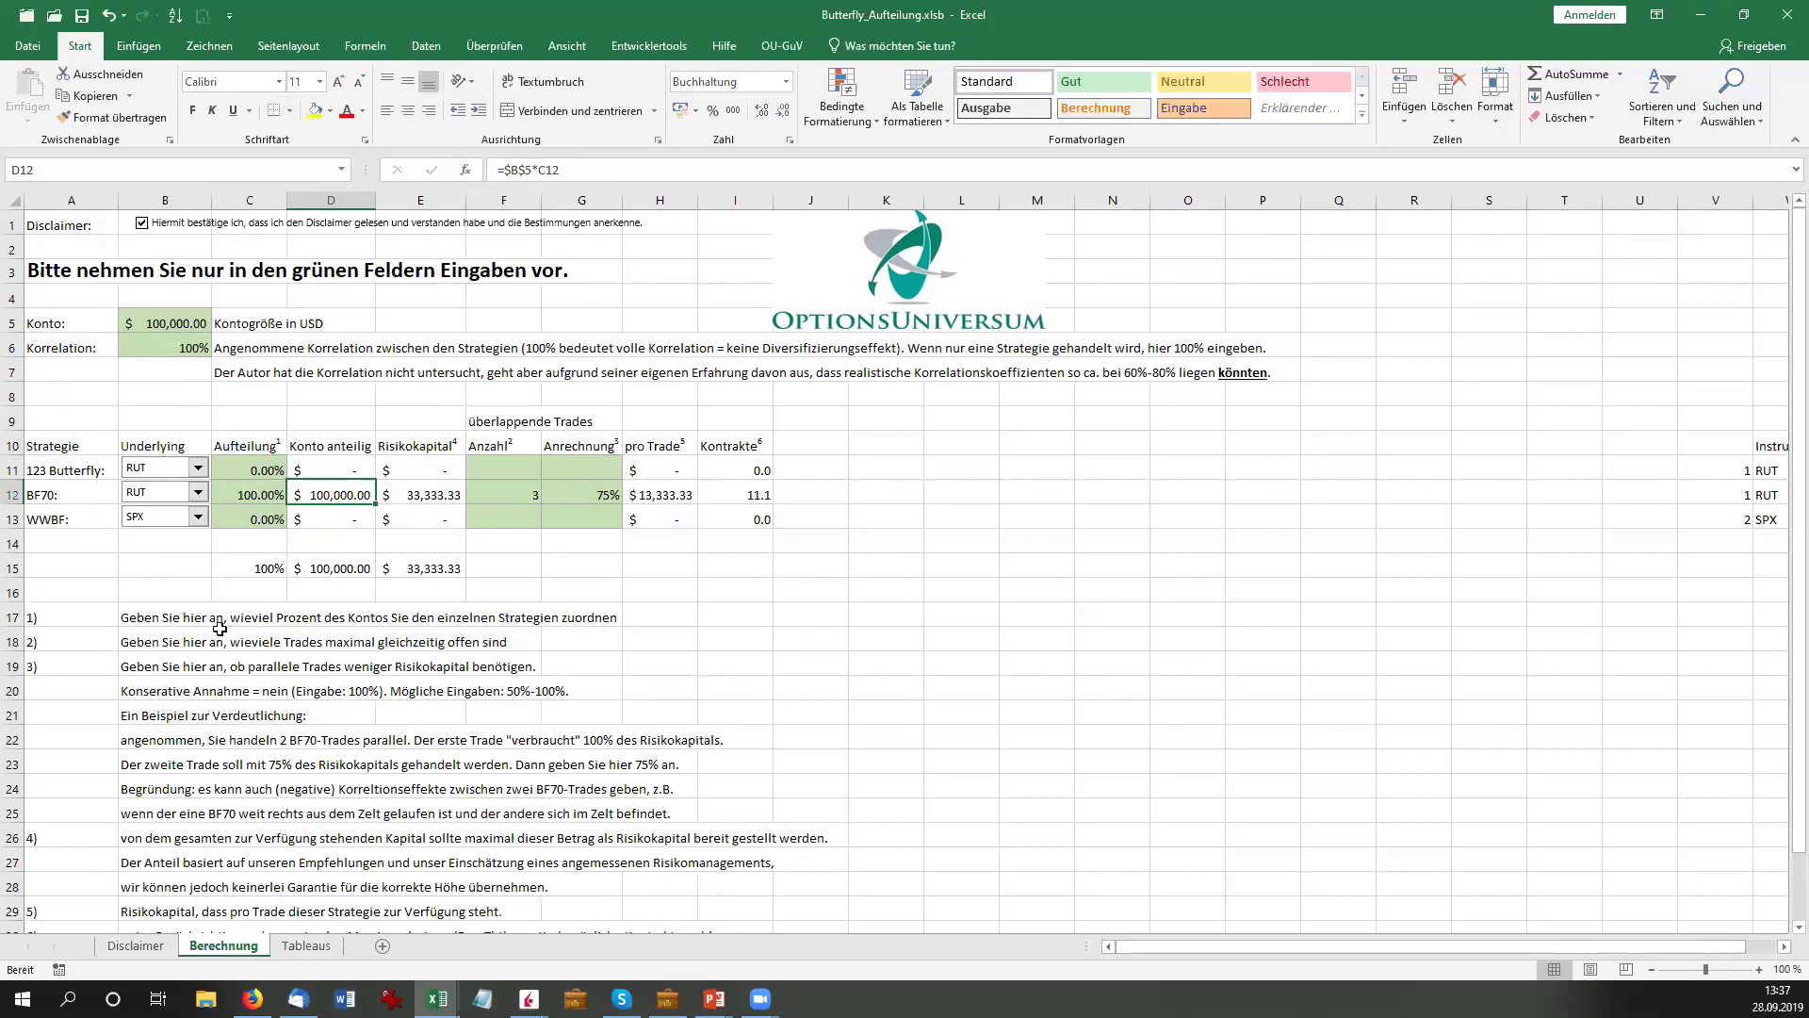
key(Right)
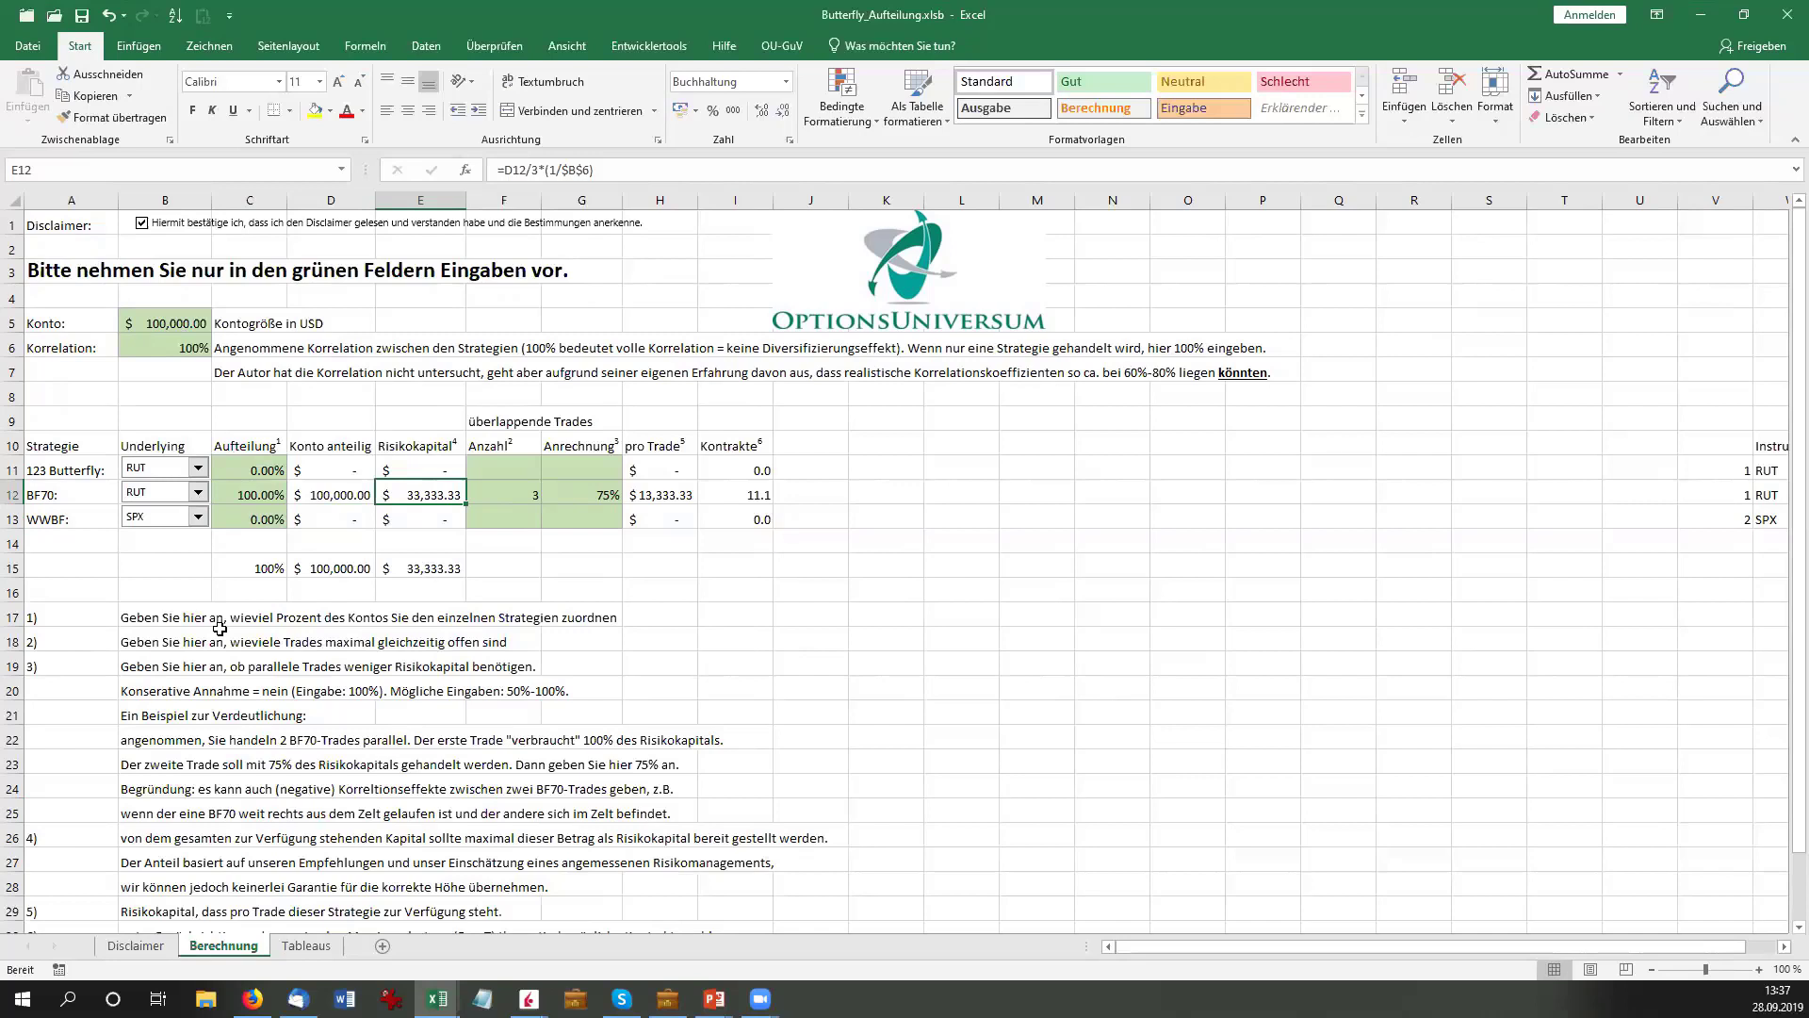
key(Right)
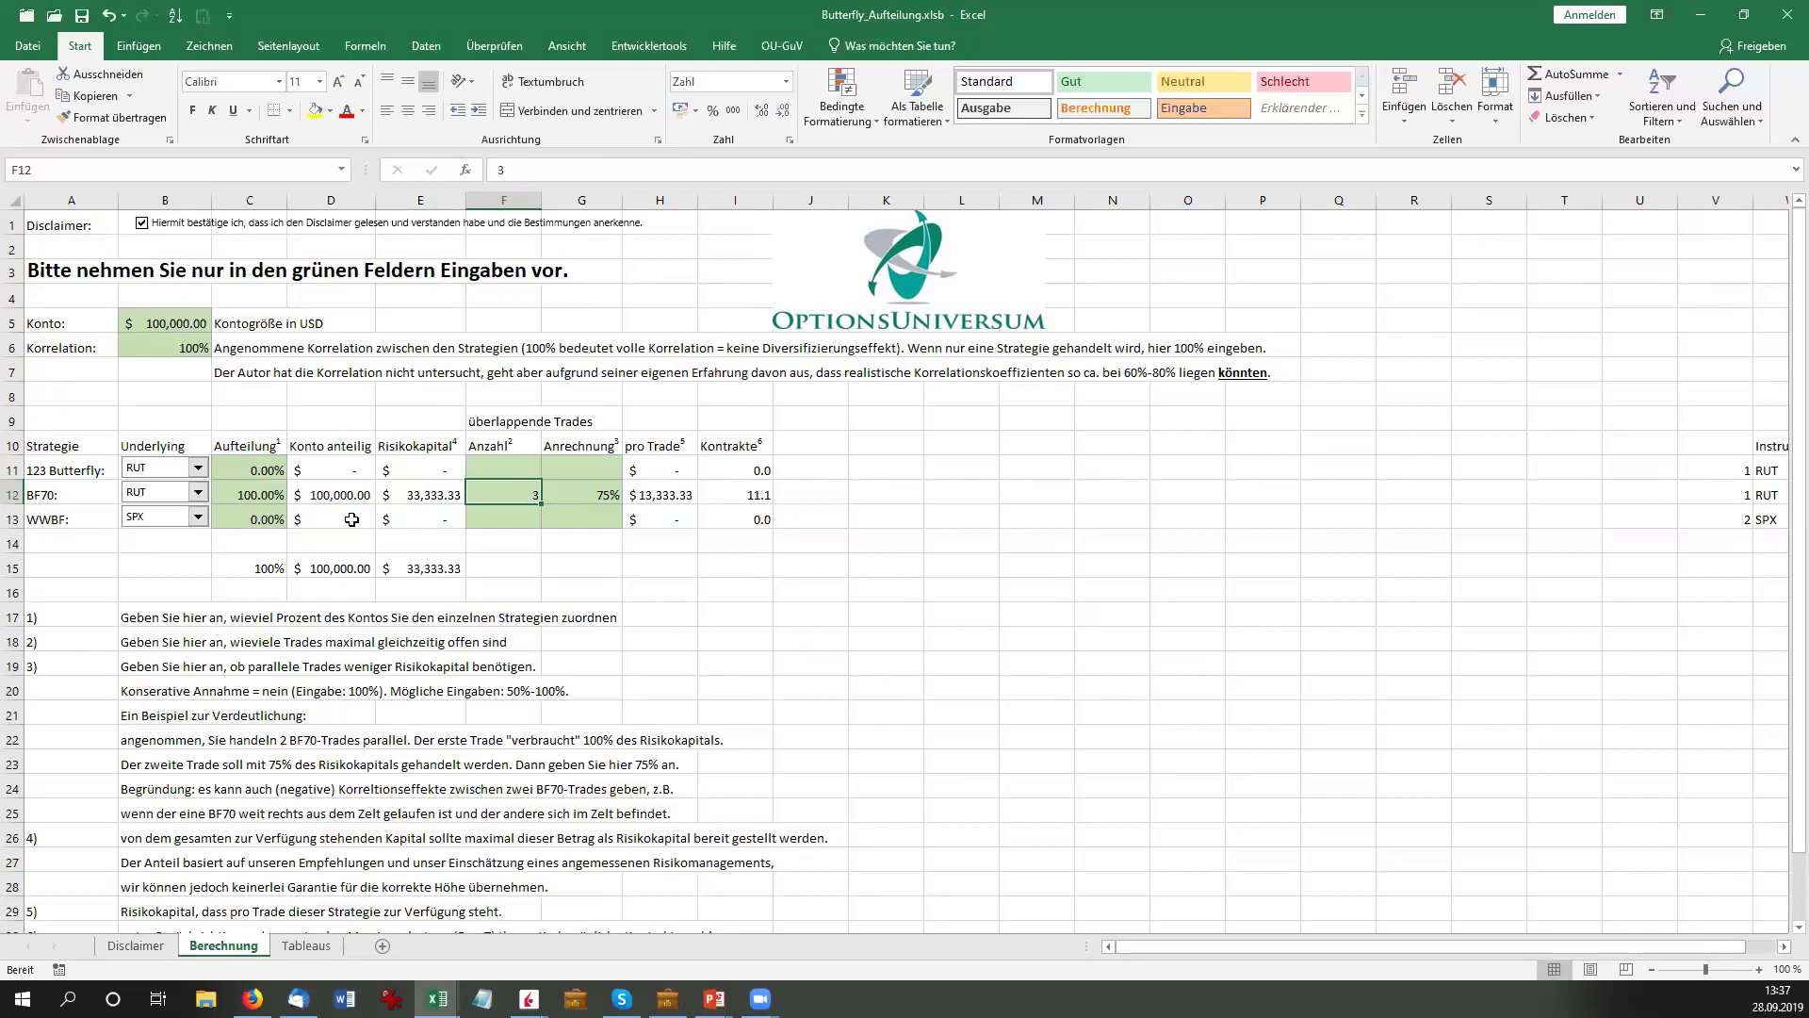
drag(500, 417, 579, 424)
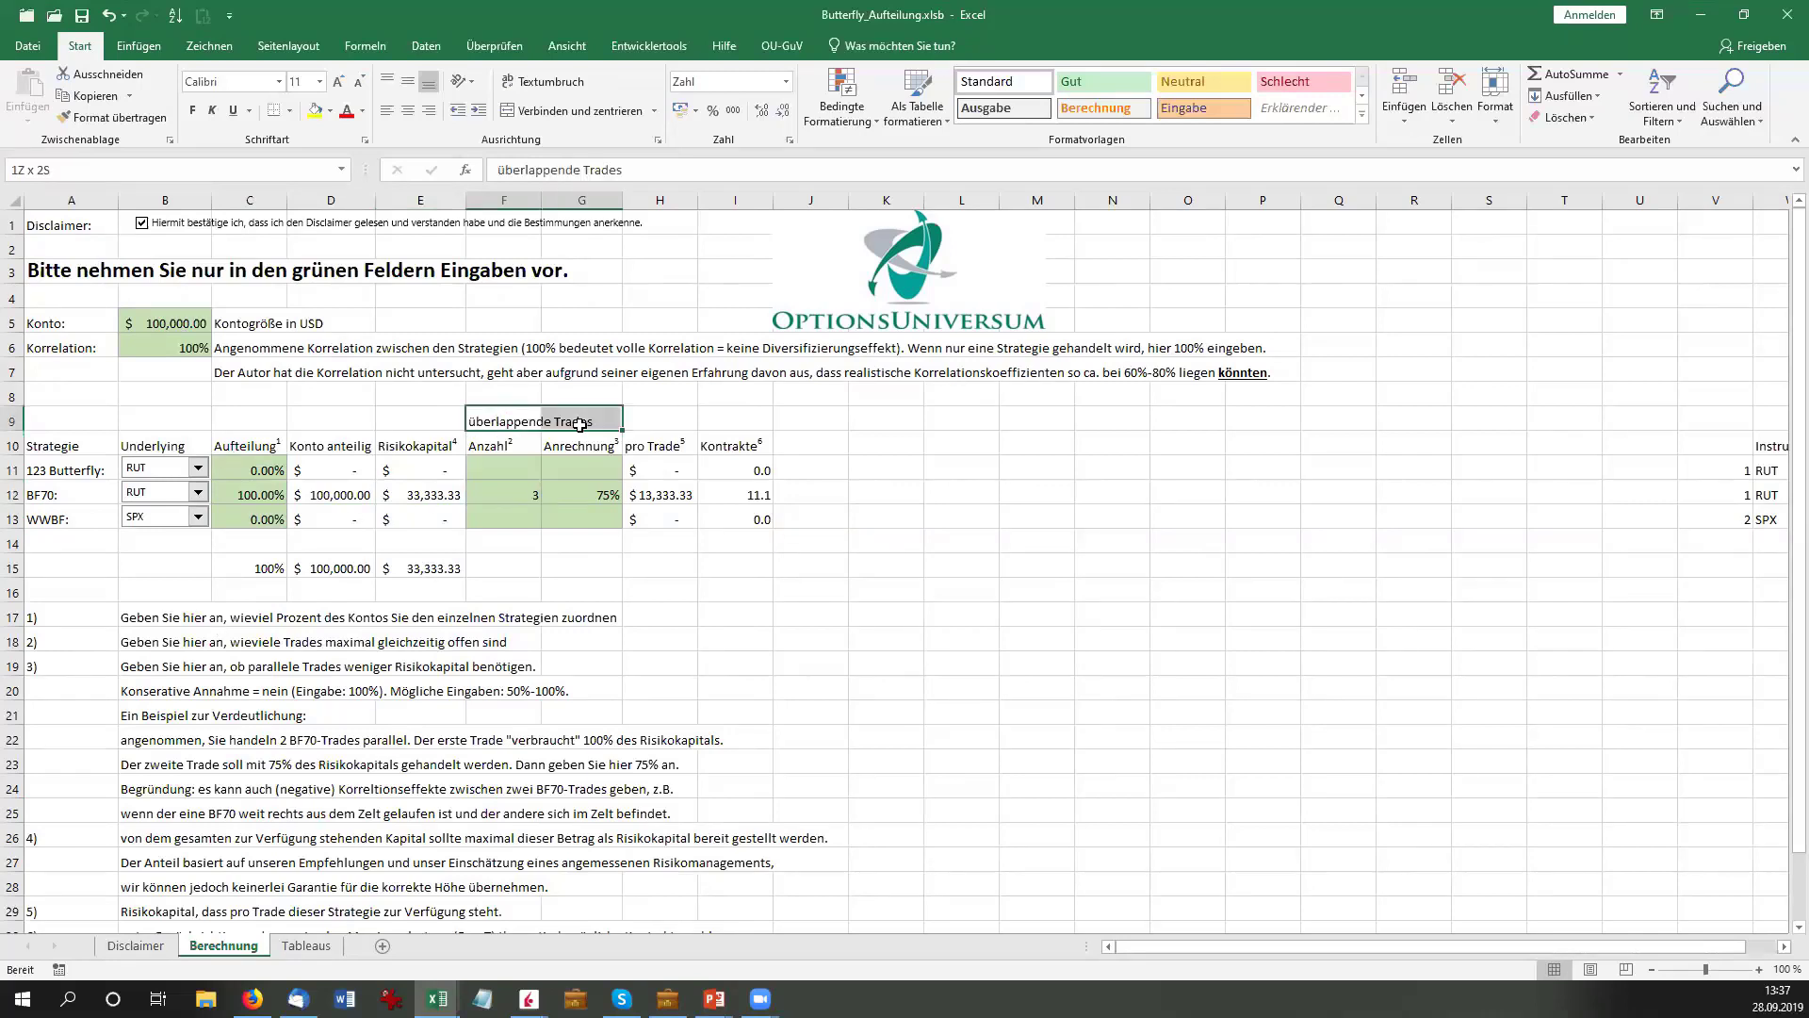
click(508, 494)
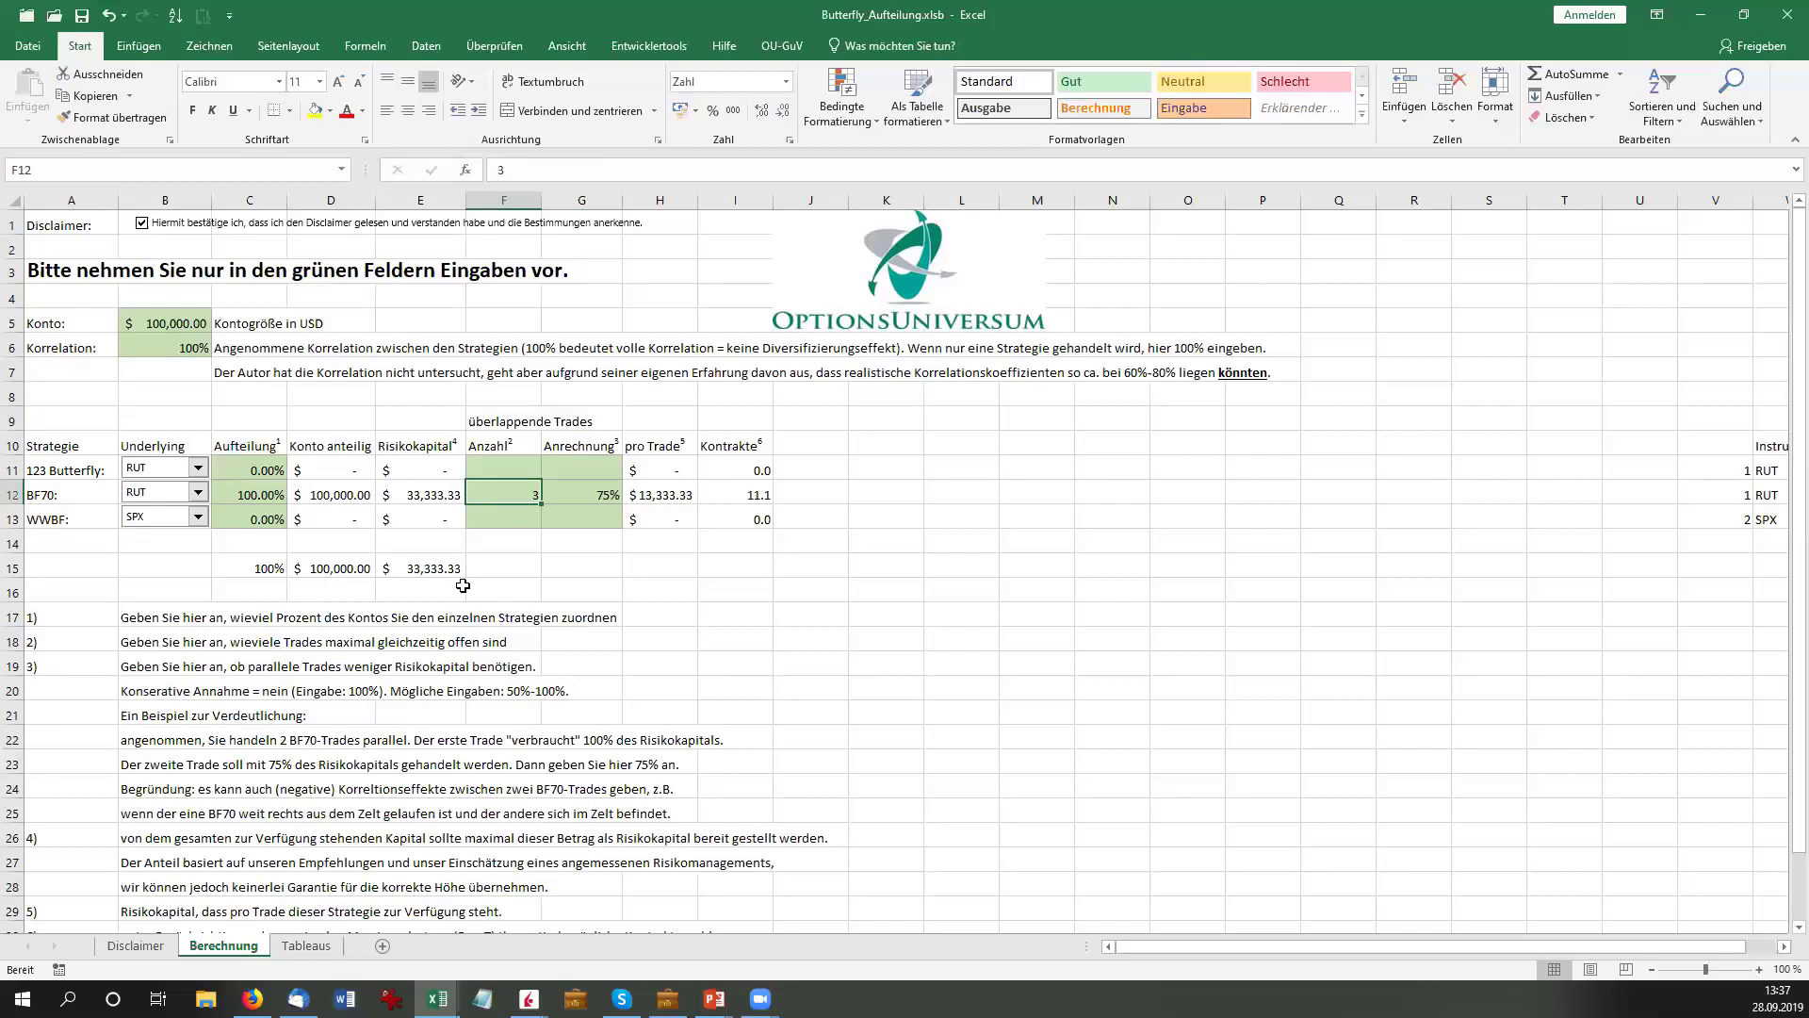
click(584, 493)
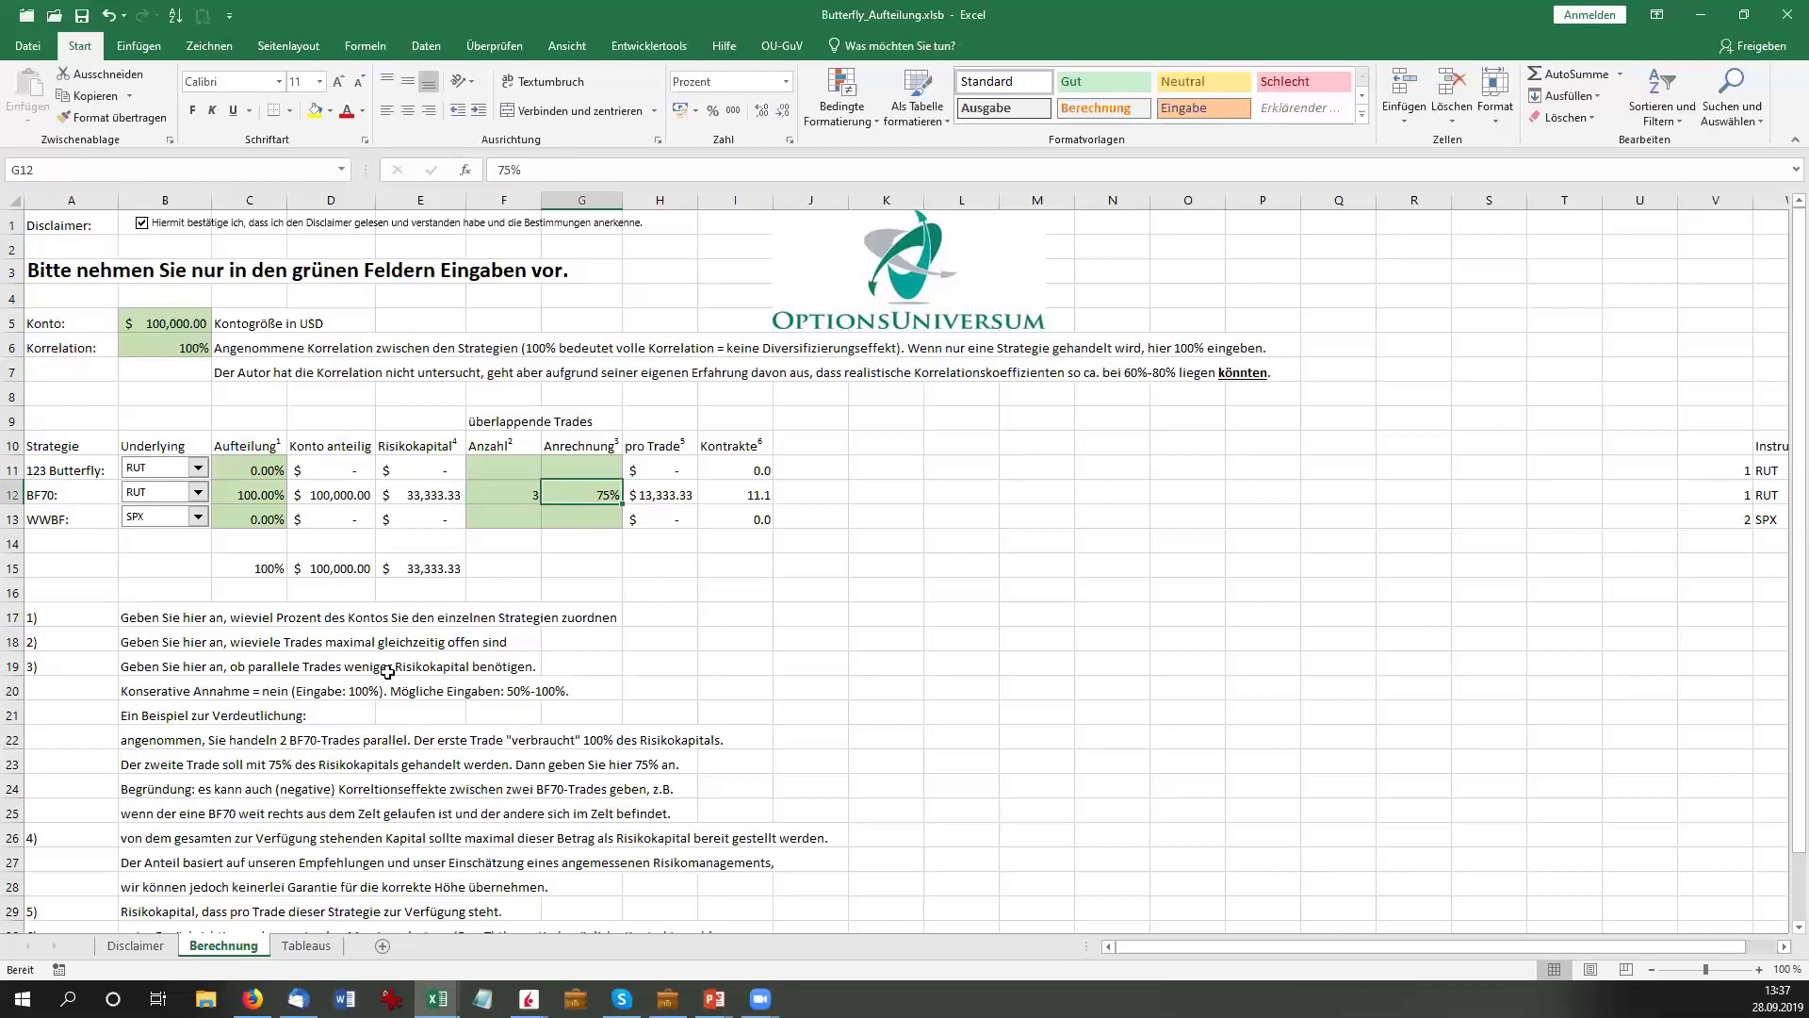
Read note 3 and its example on how parallel trades count towards the risk capital.
drag(176, 668, 168, 815)
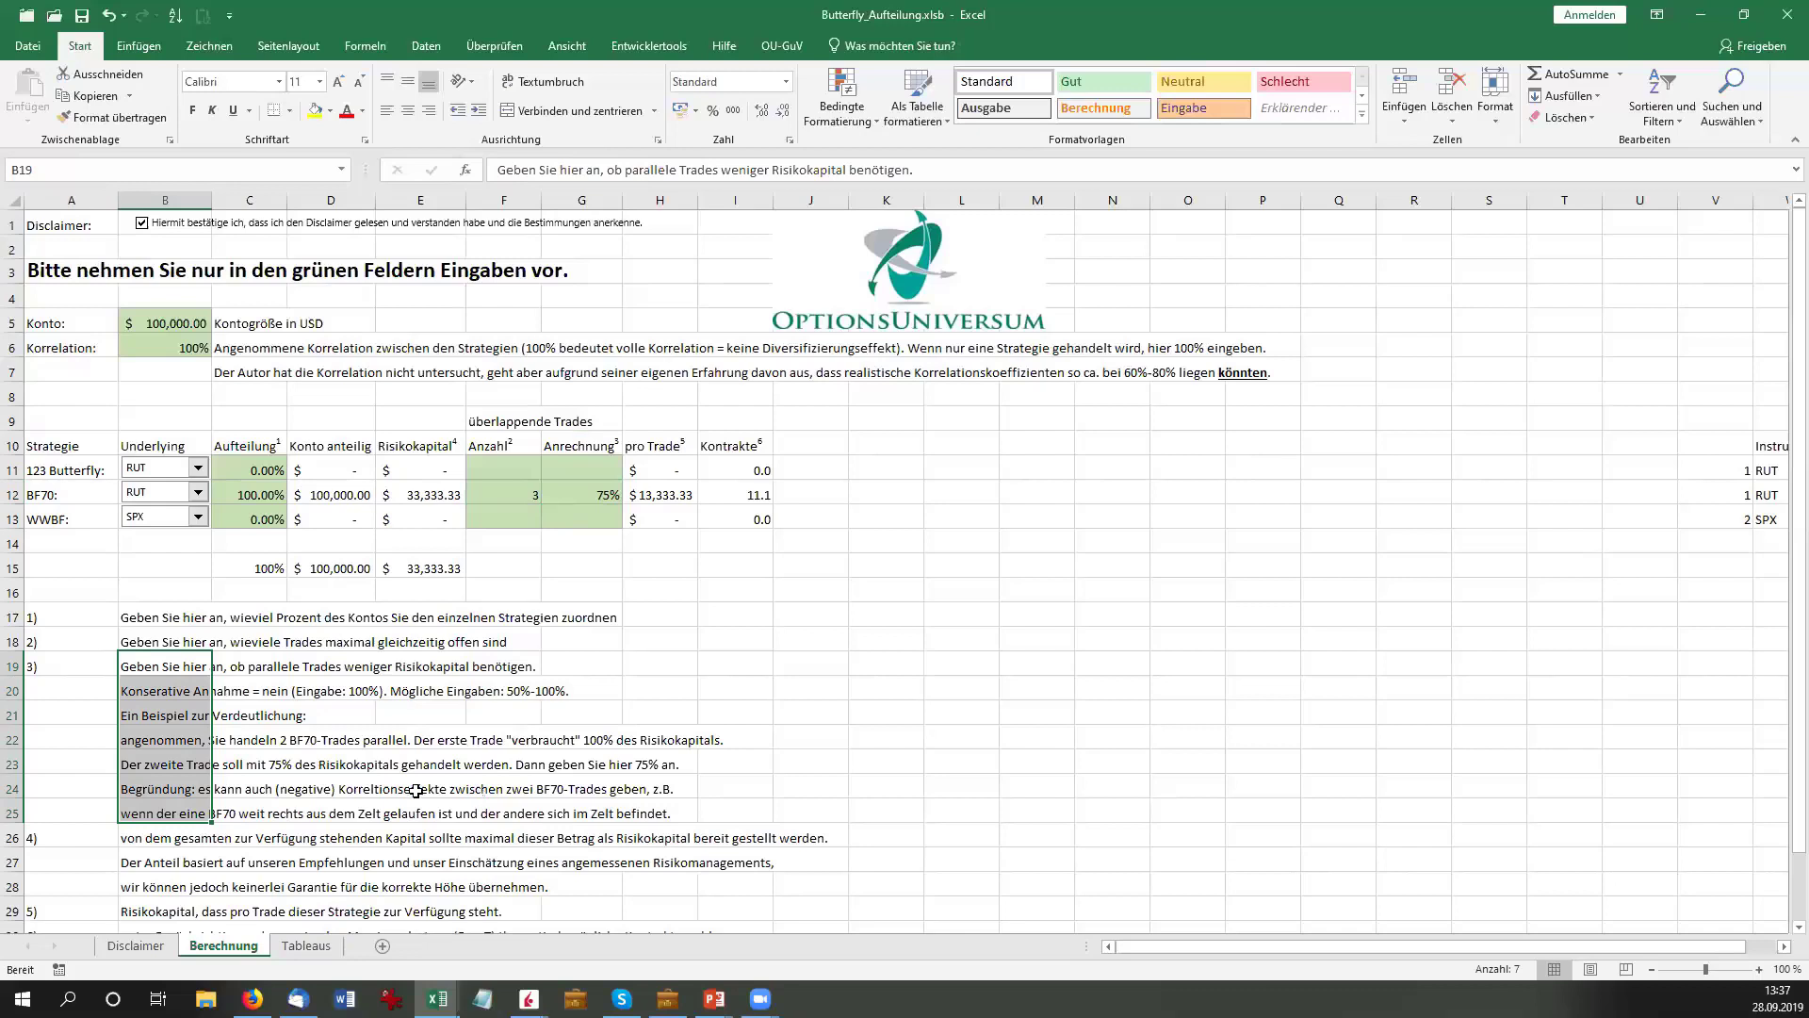
click(144, 744)
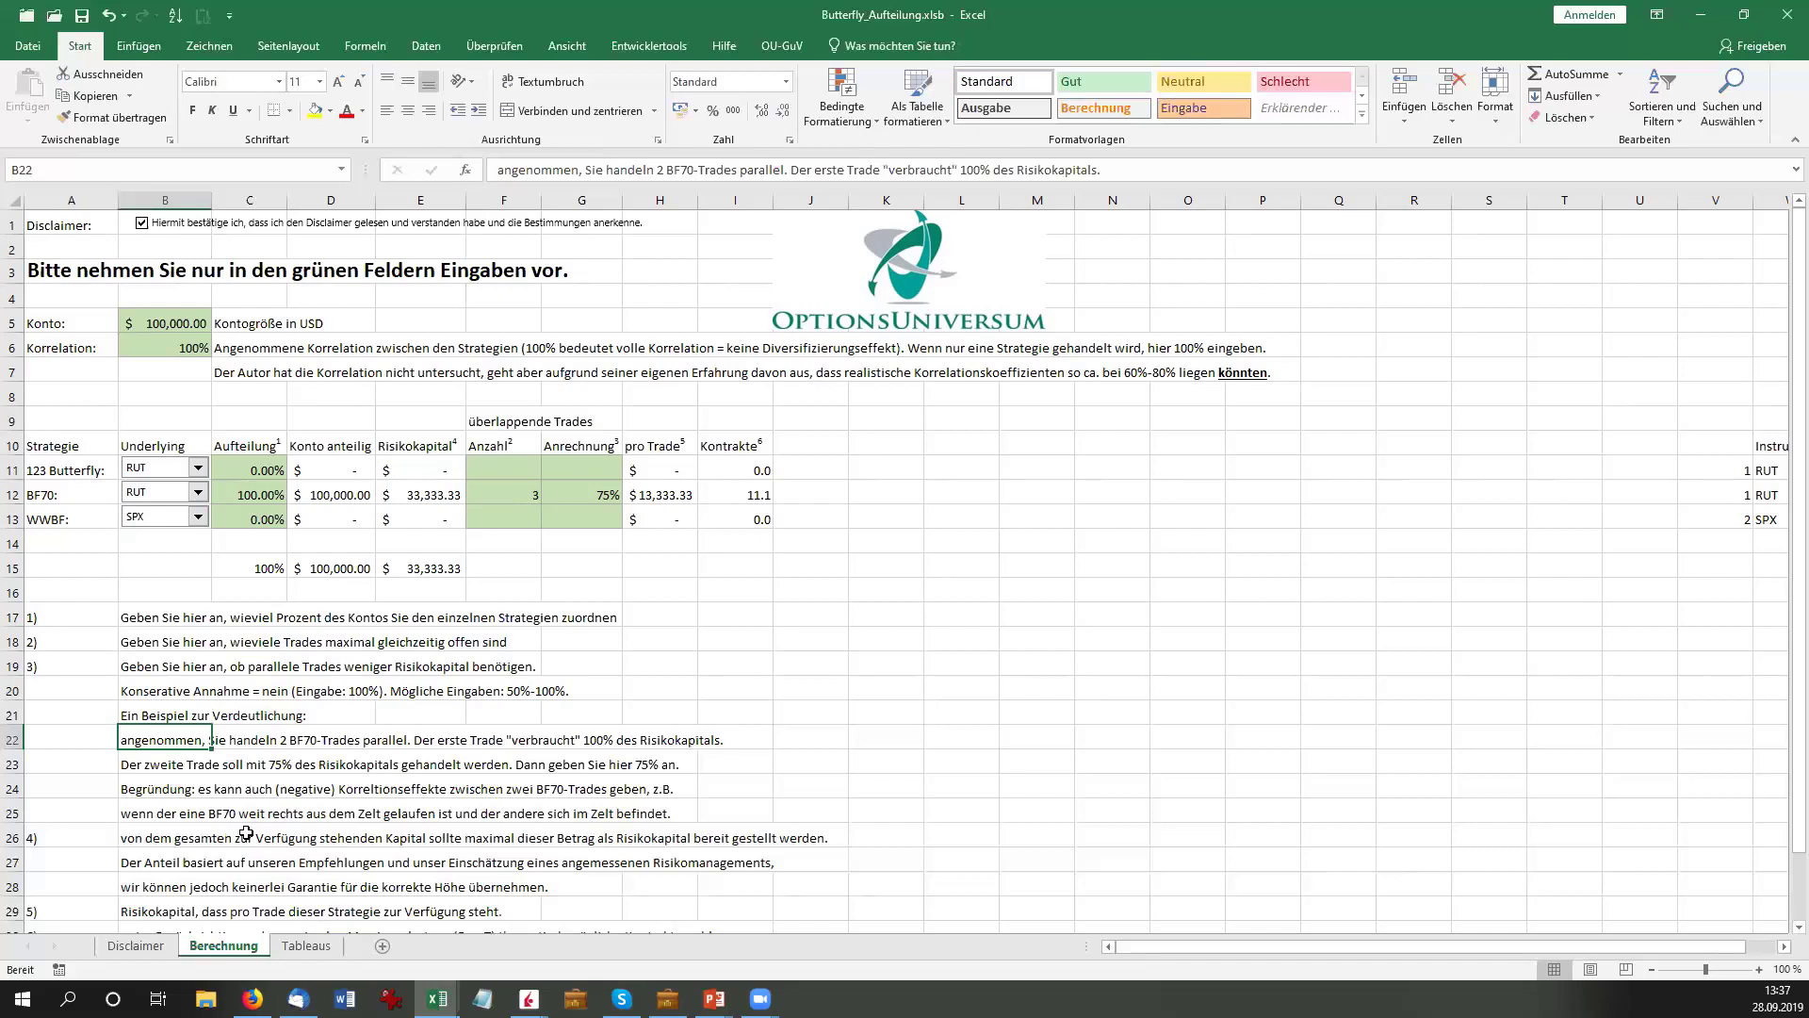
key(Down)
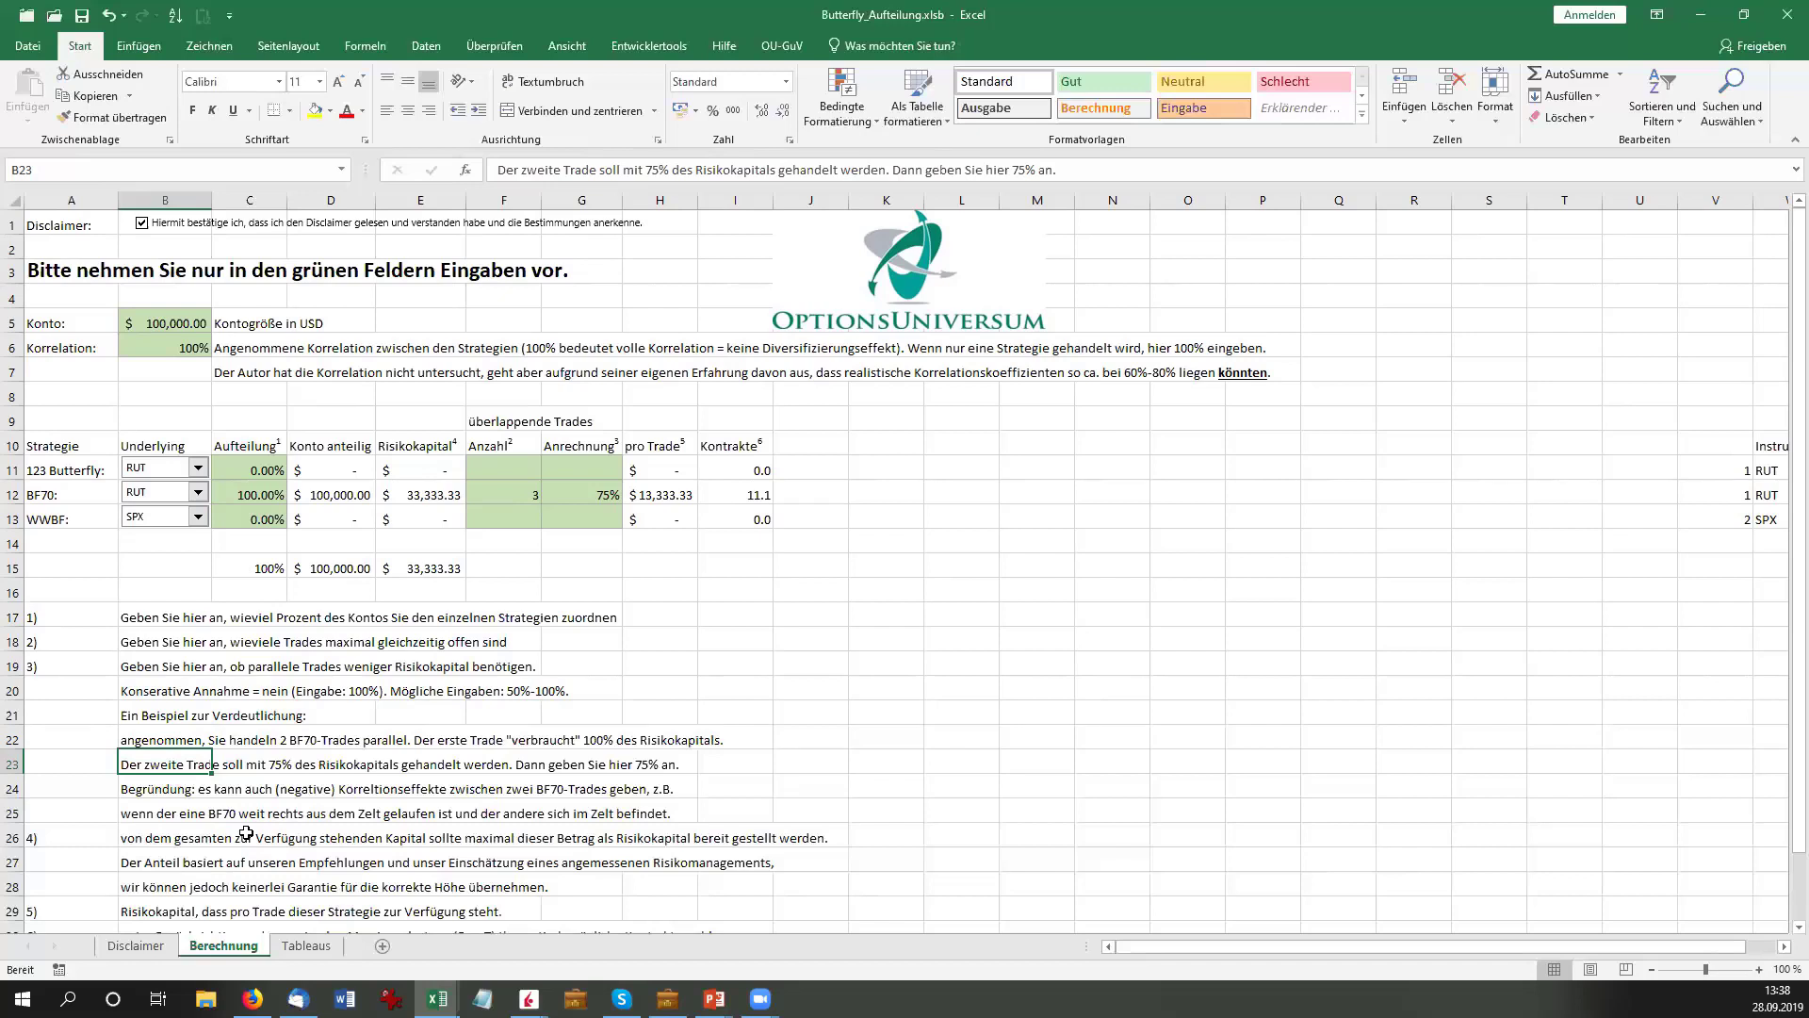
key(Down)
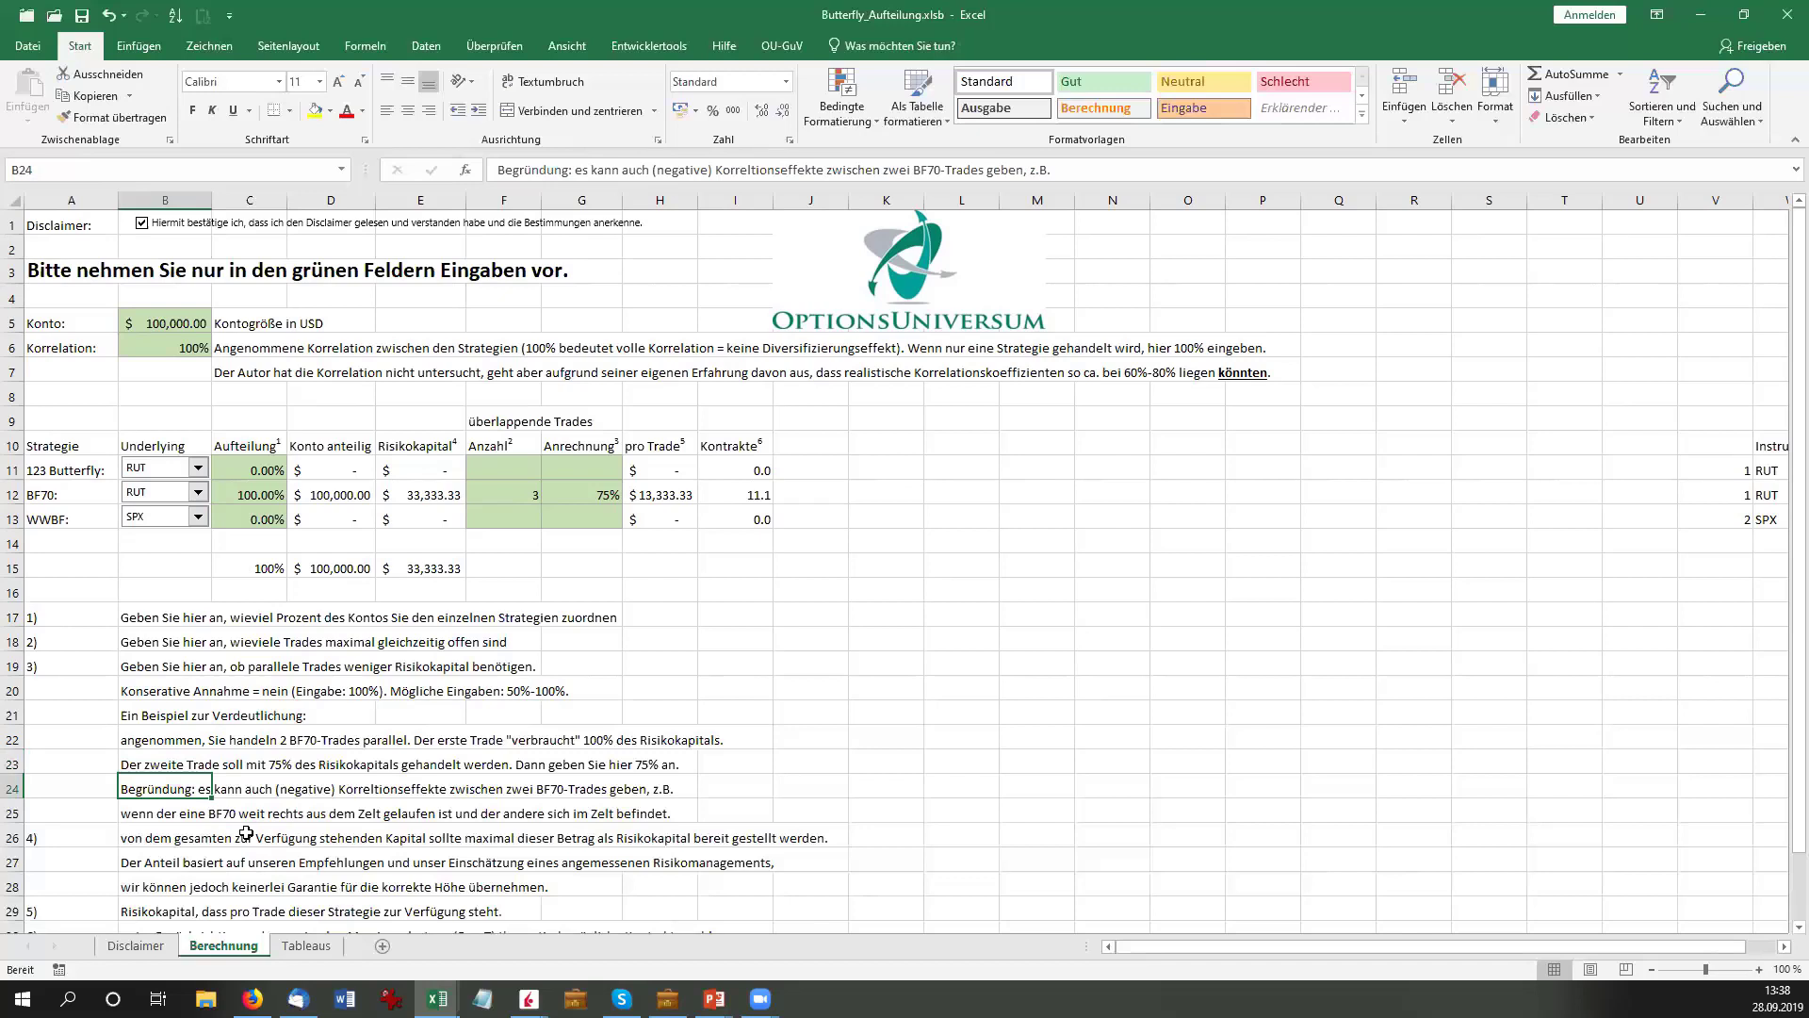
key(Down)
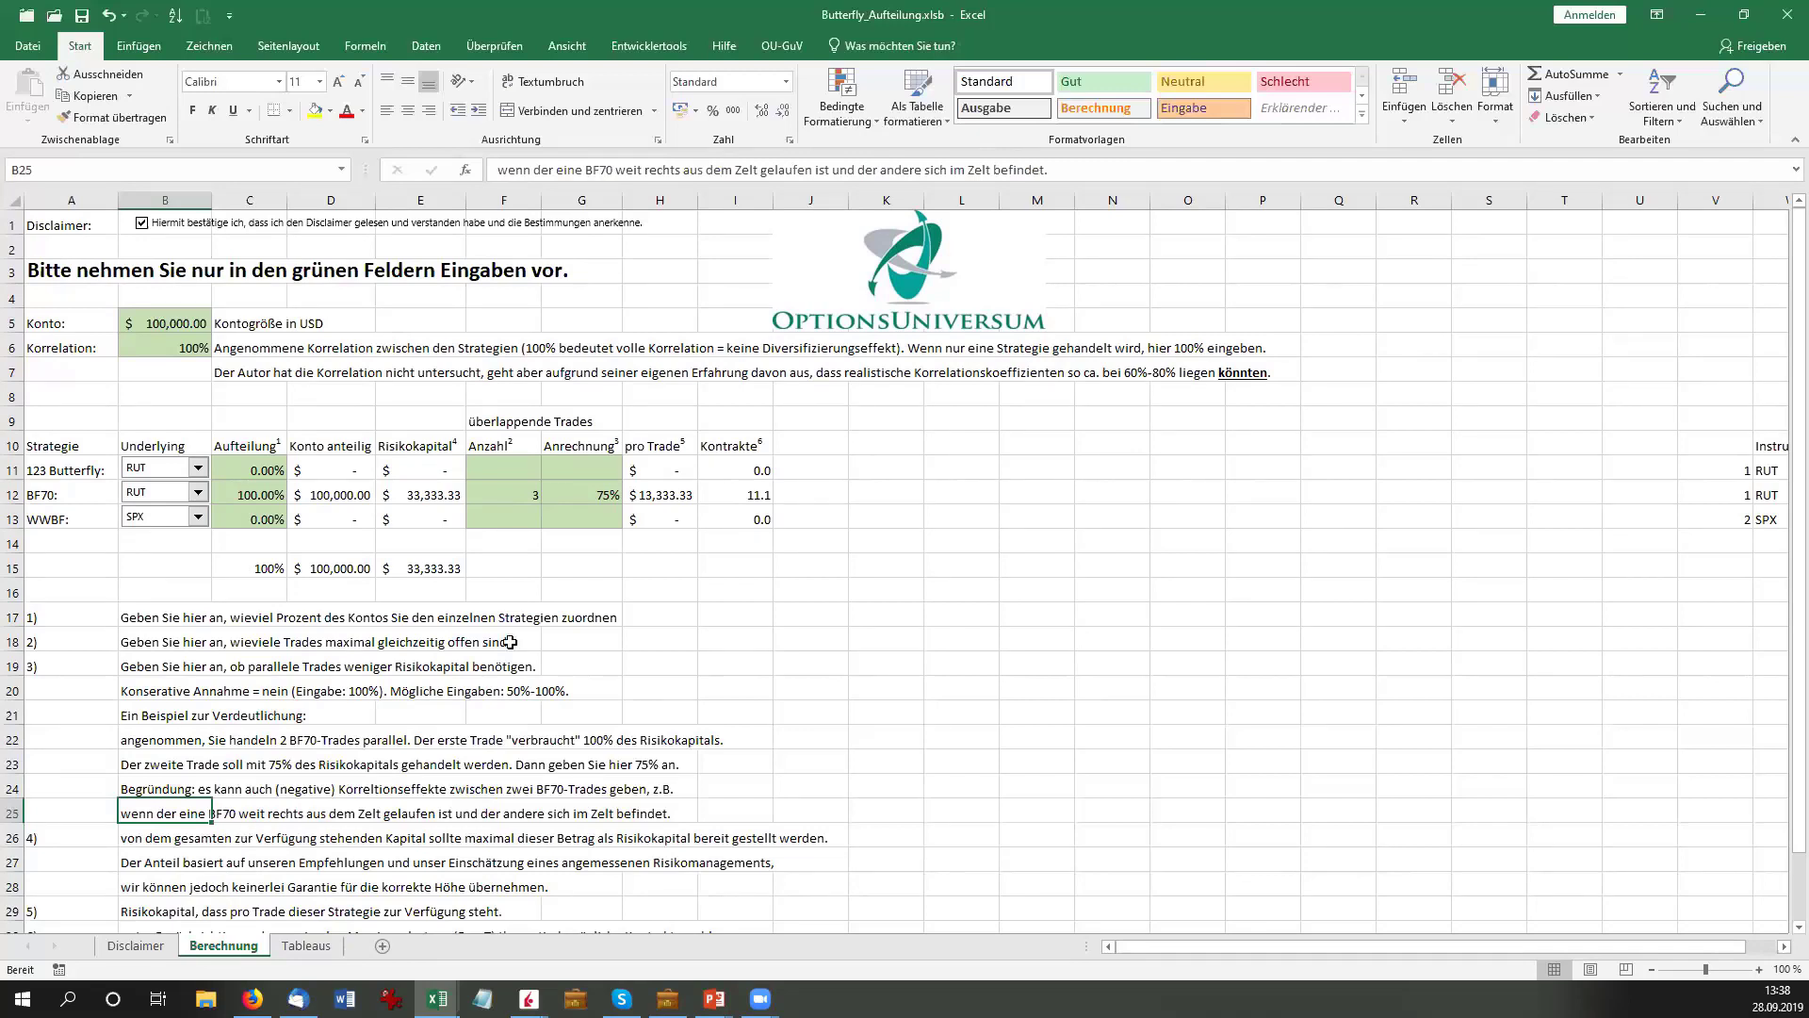
Try 100% and 50% as BF70's Anrechnung value and return it to 75%.
click(586, 491)
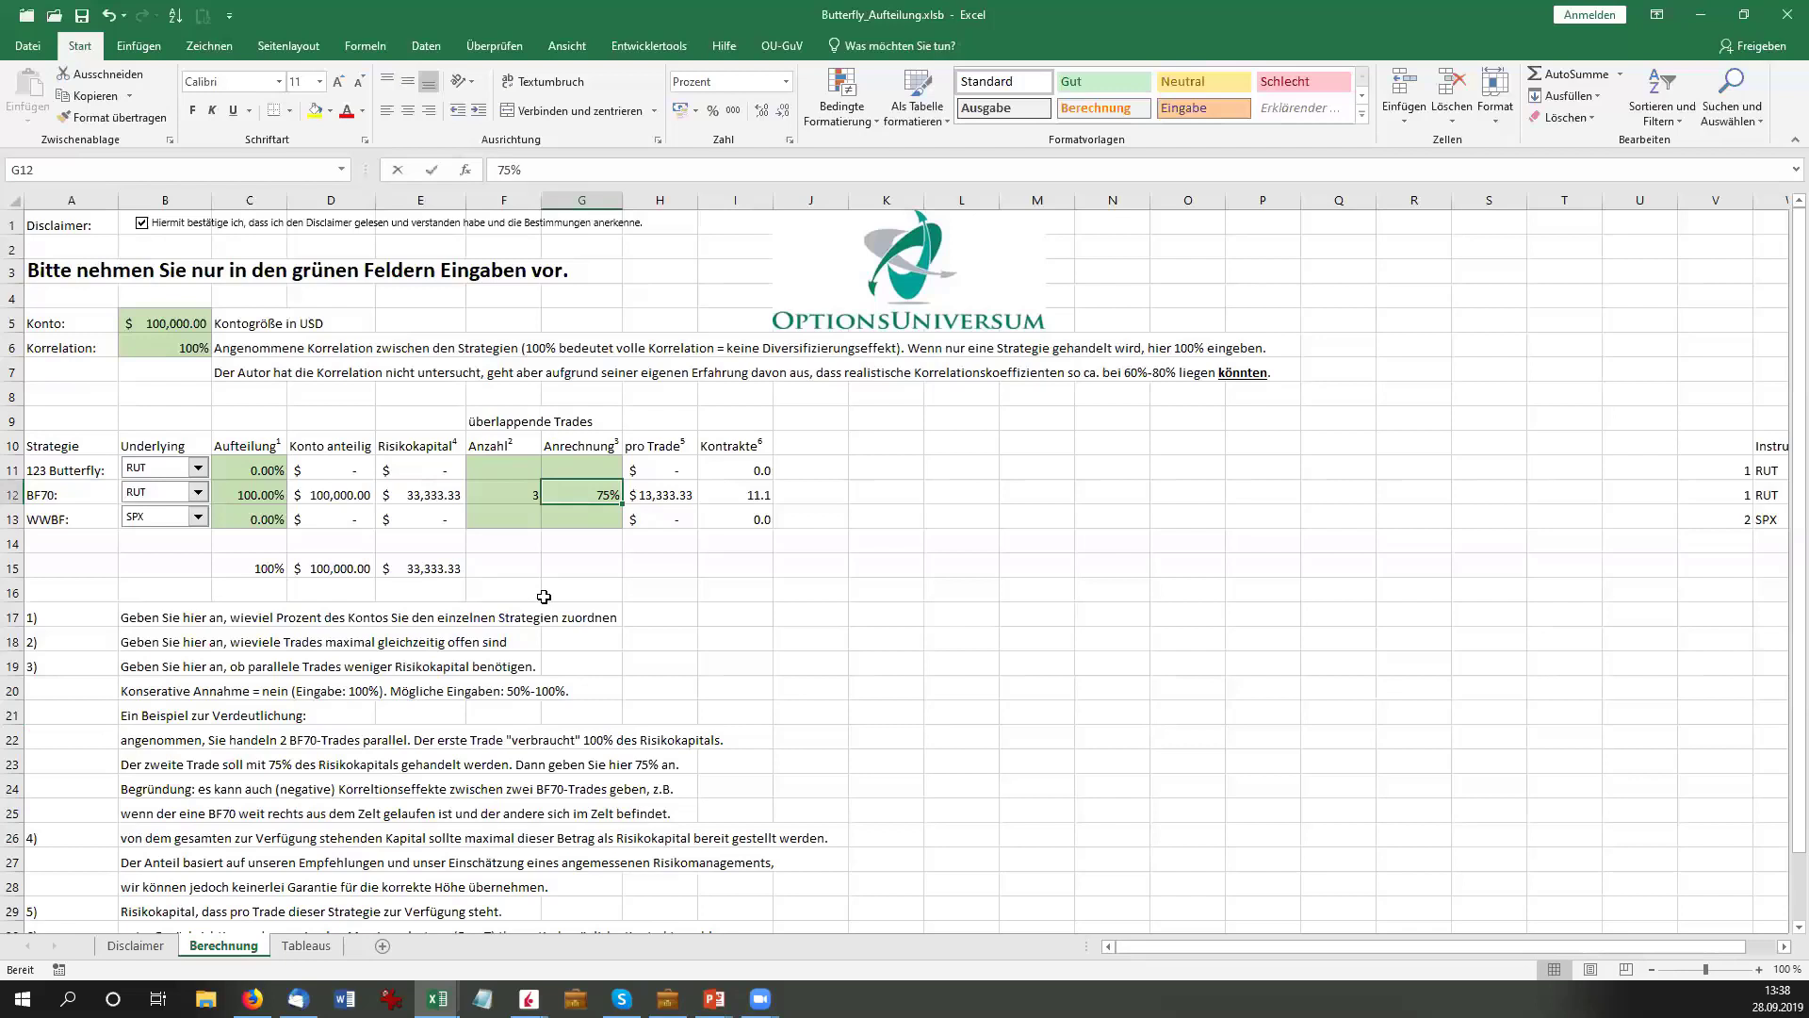
text(100)
key(Return)
key(Up)
text(50%)
key(Return)
key(Up)
text(75%)
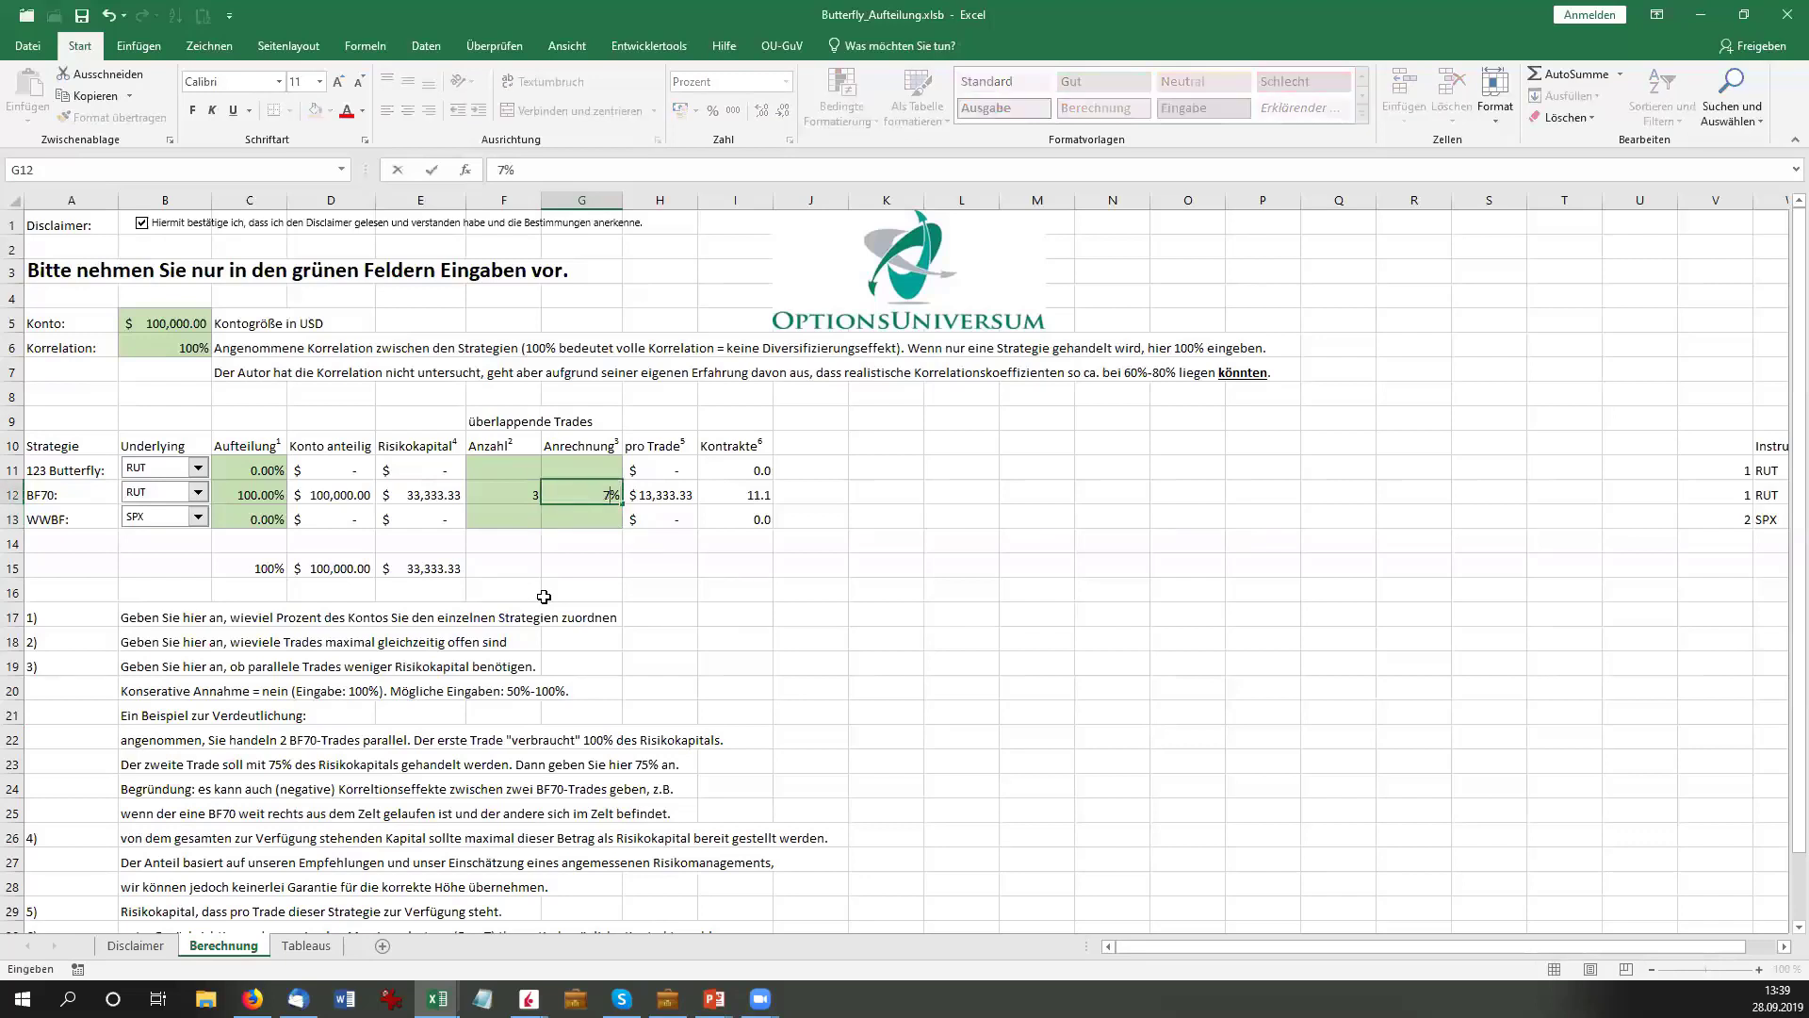
key(Return)
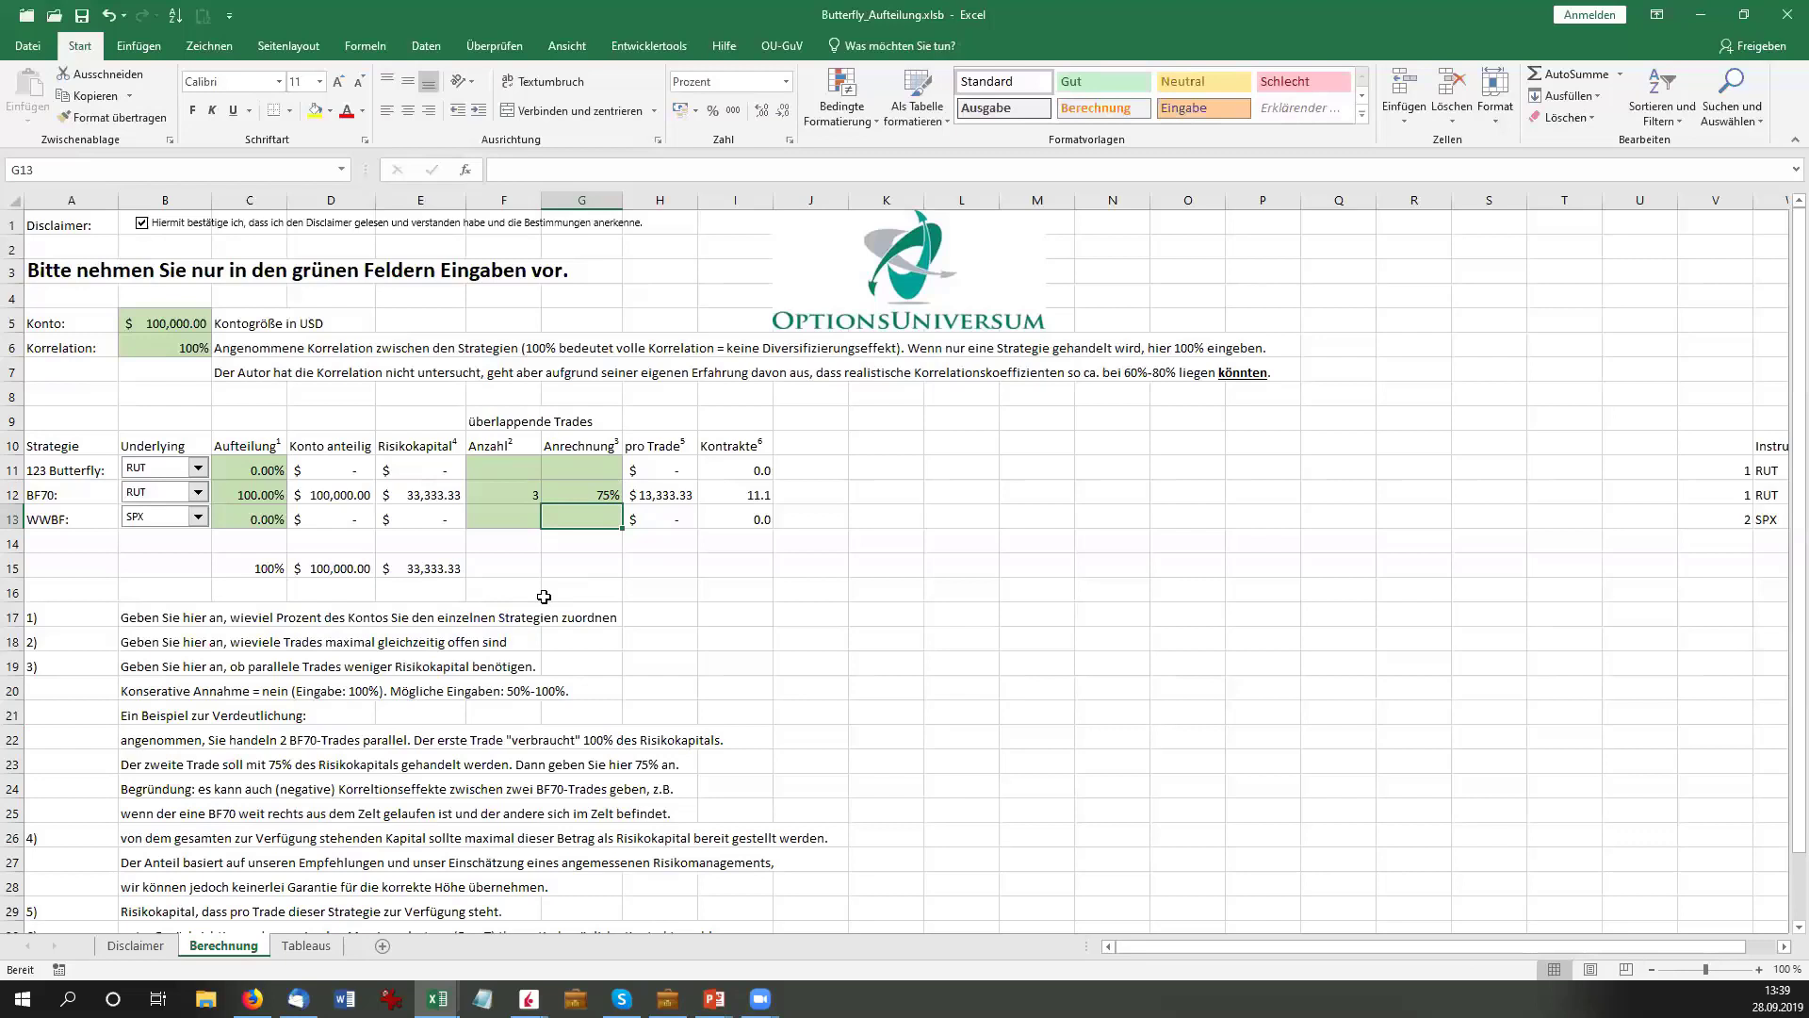
Inspect the formulas for BF70's risk capital per trade and number of contracts.
key(Up)
key(Right)
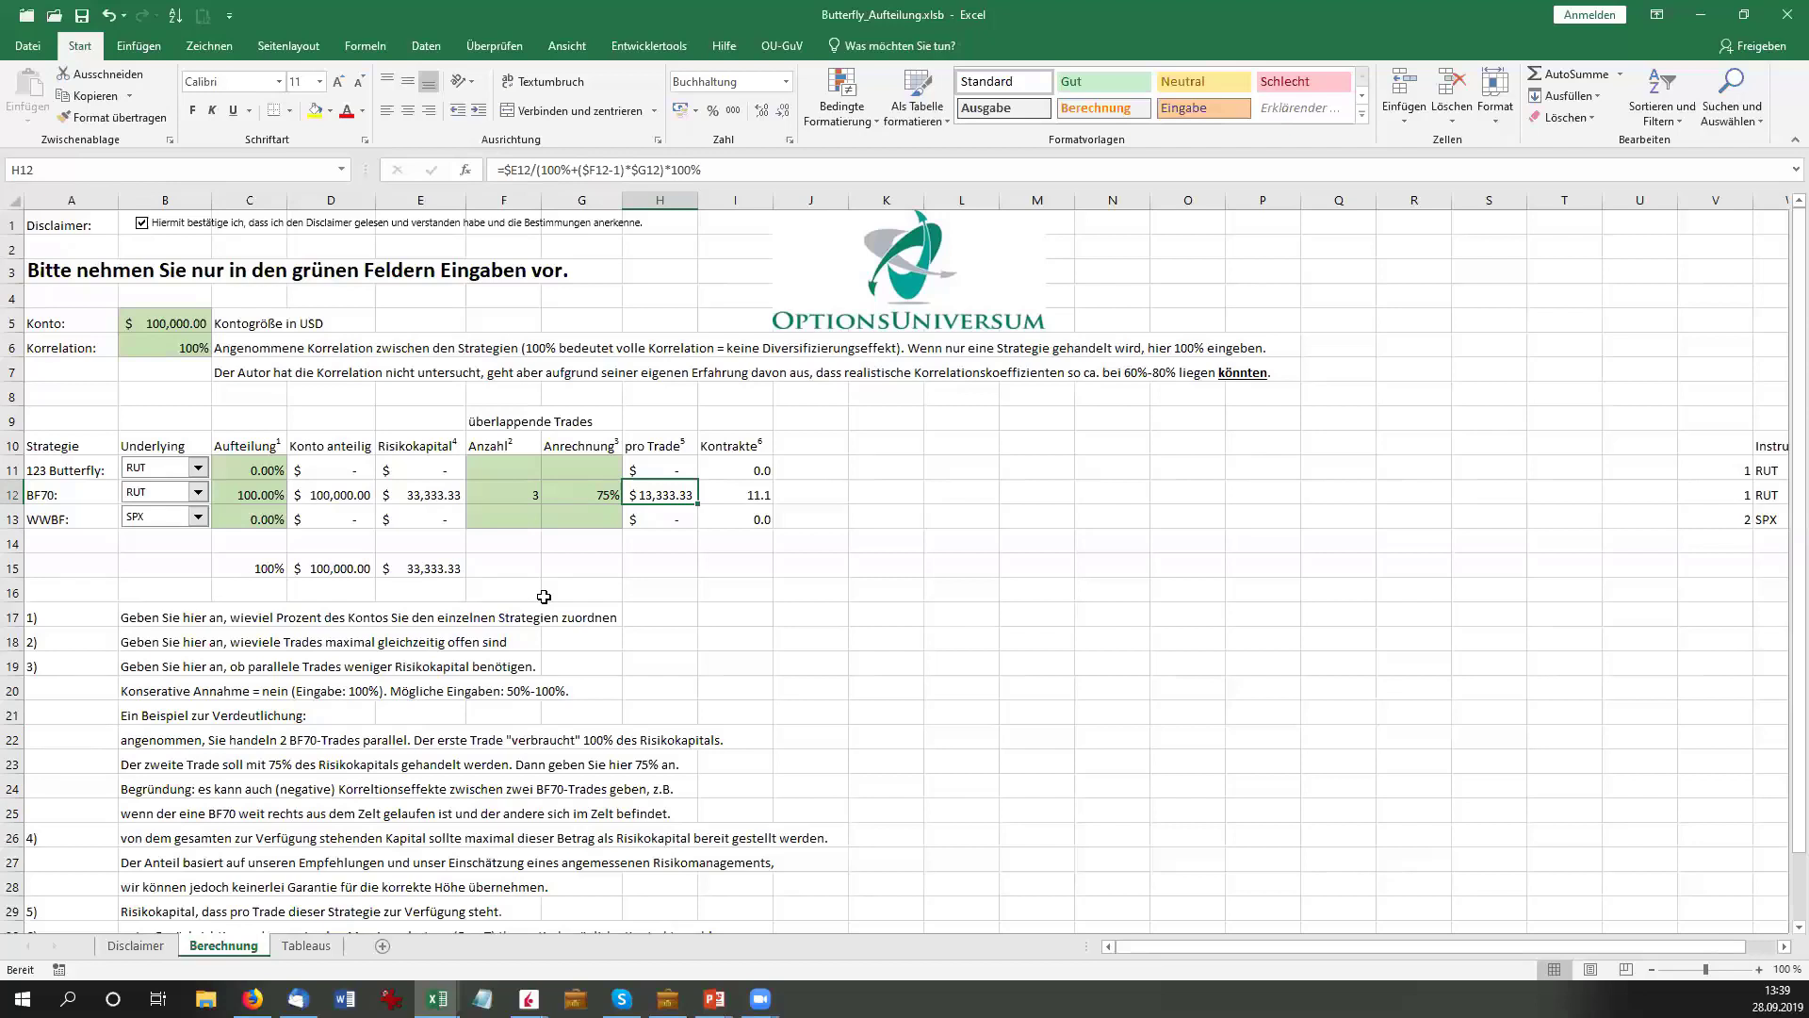
key(Right)
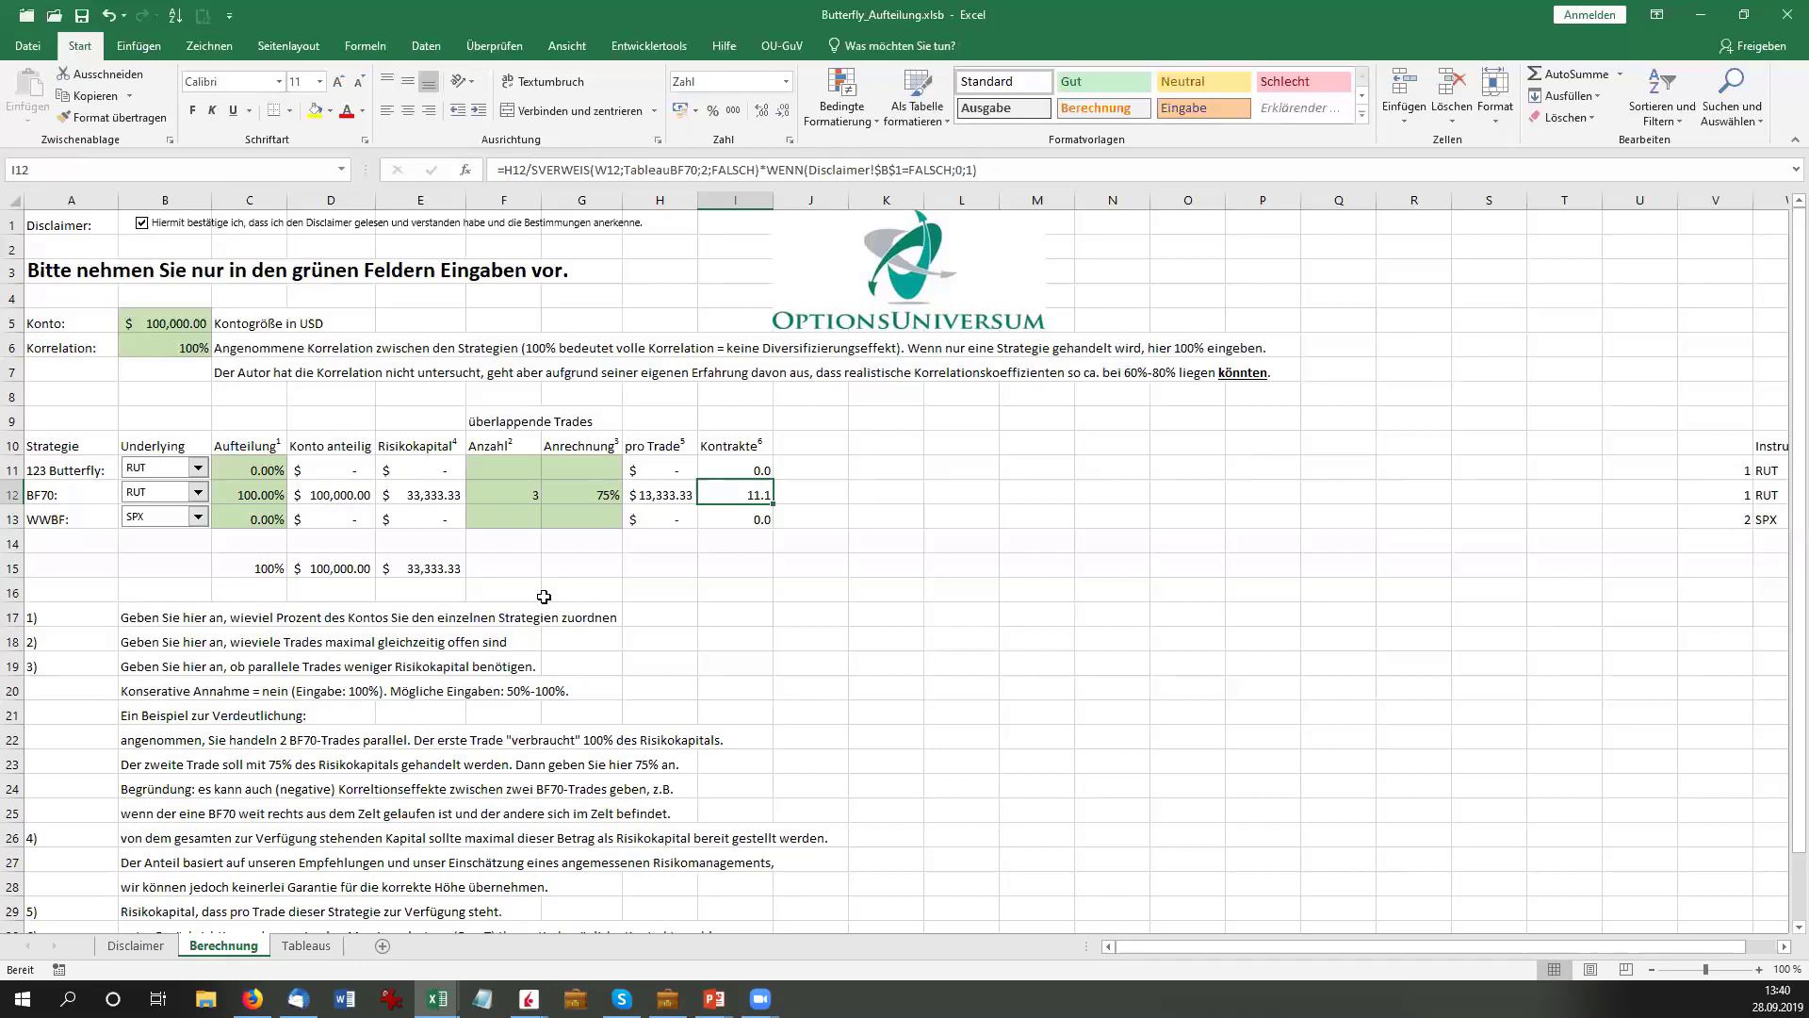
Set BF70's Anrechnung to 50% and check its number of contracts.
key(Left)
key(Left)
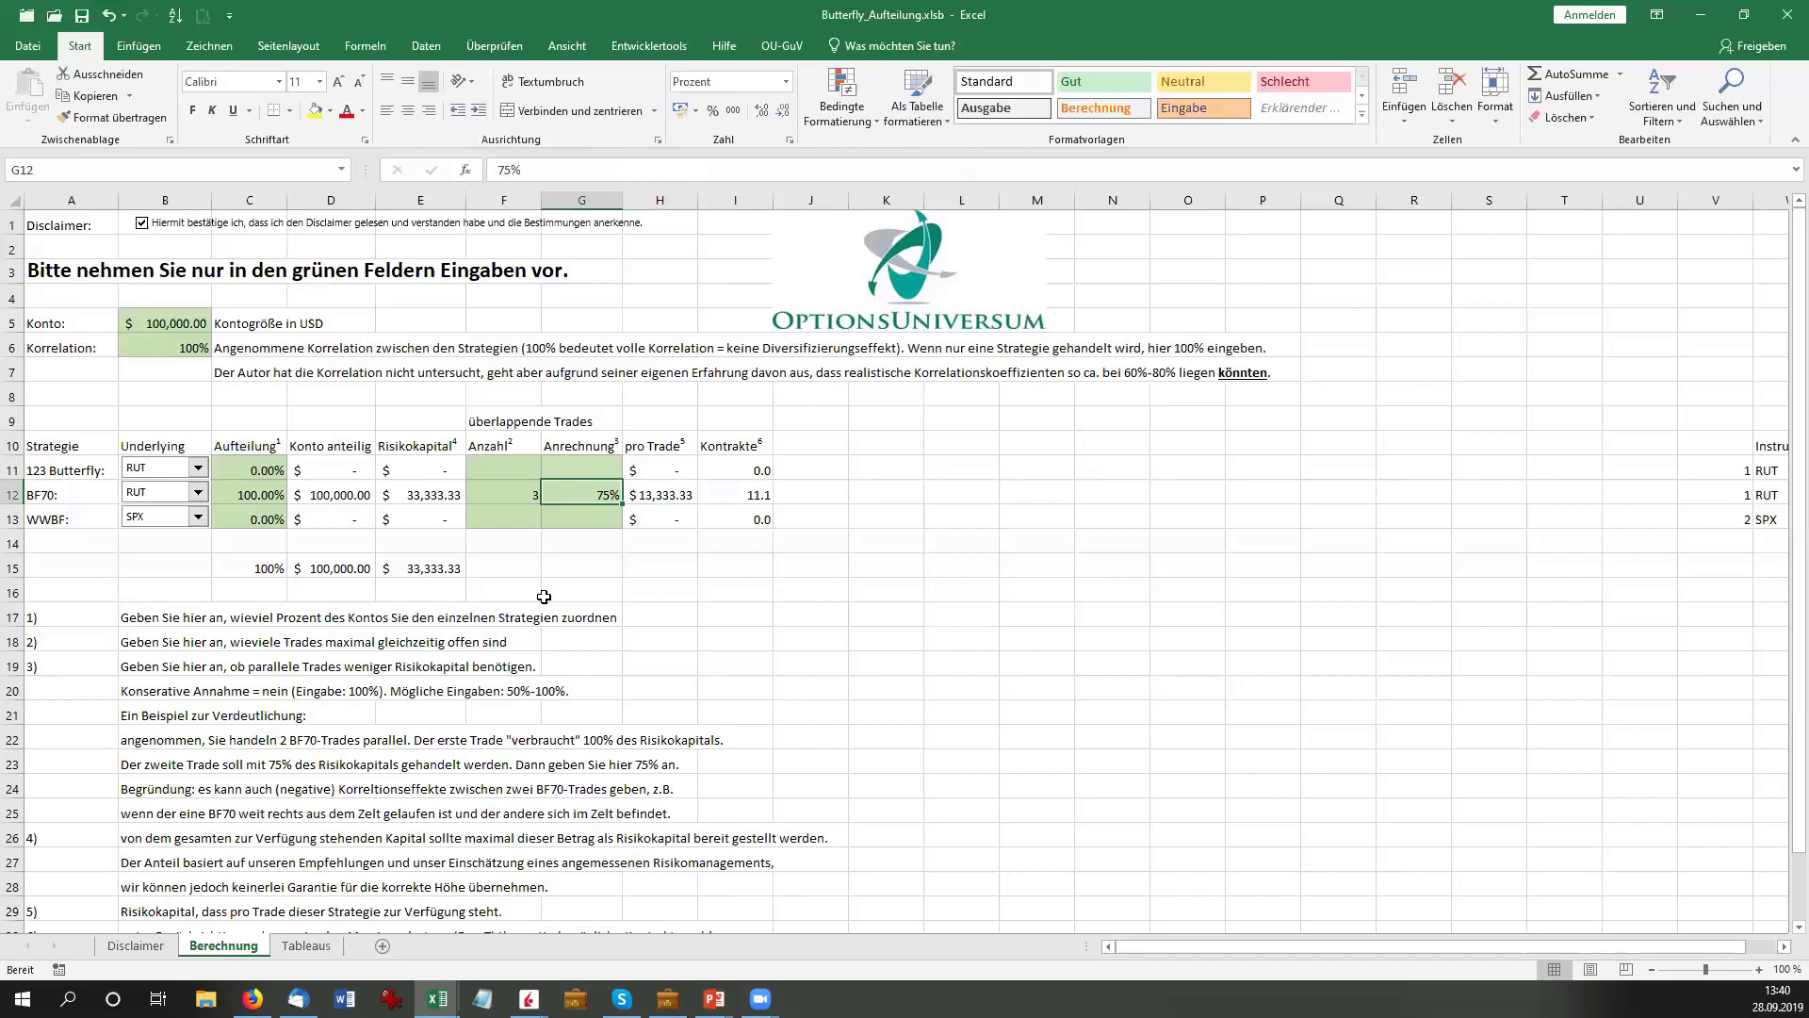
text(503)
key(Return)
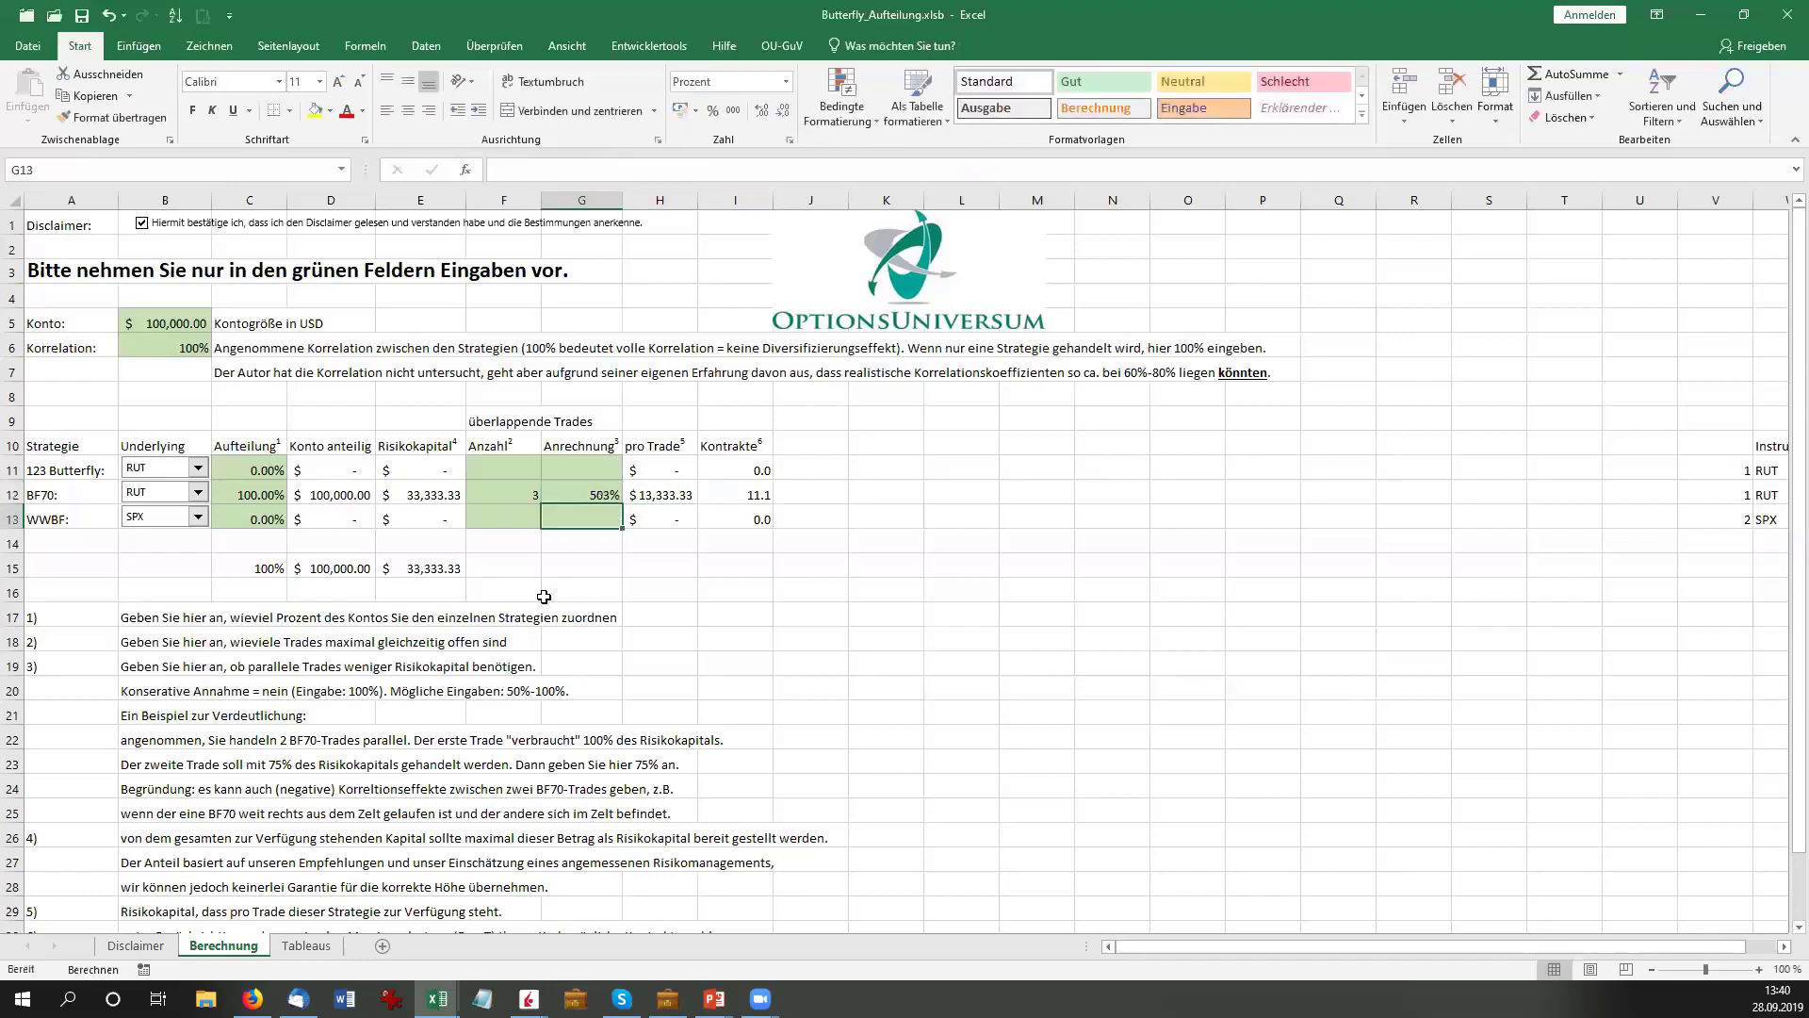
key(Up)
text(50)
key(Return)
click(720, 492)
Test an Anrechnung of 100% for BF70 and restore it to 75%.
click(578, 497)
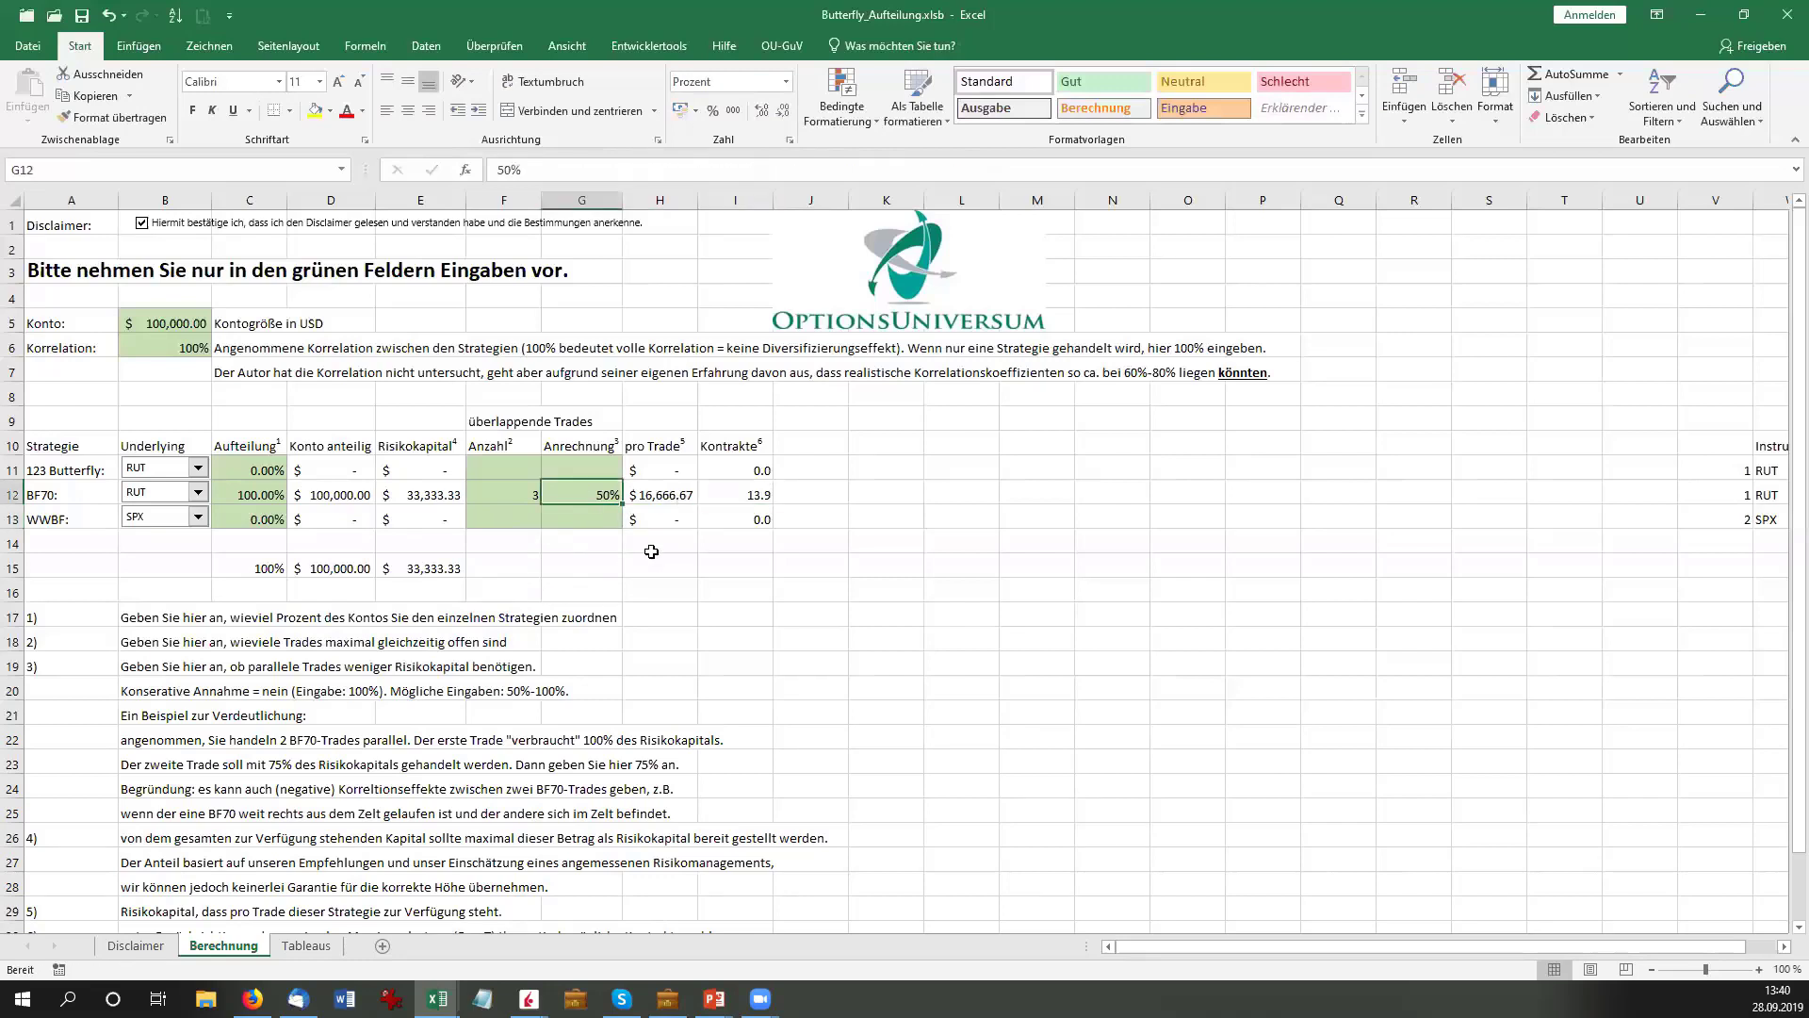
text(100)
key(Return)
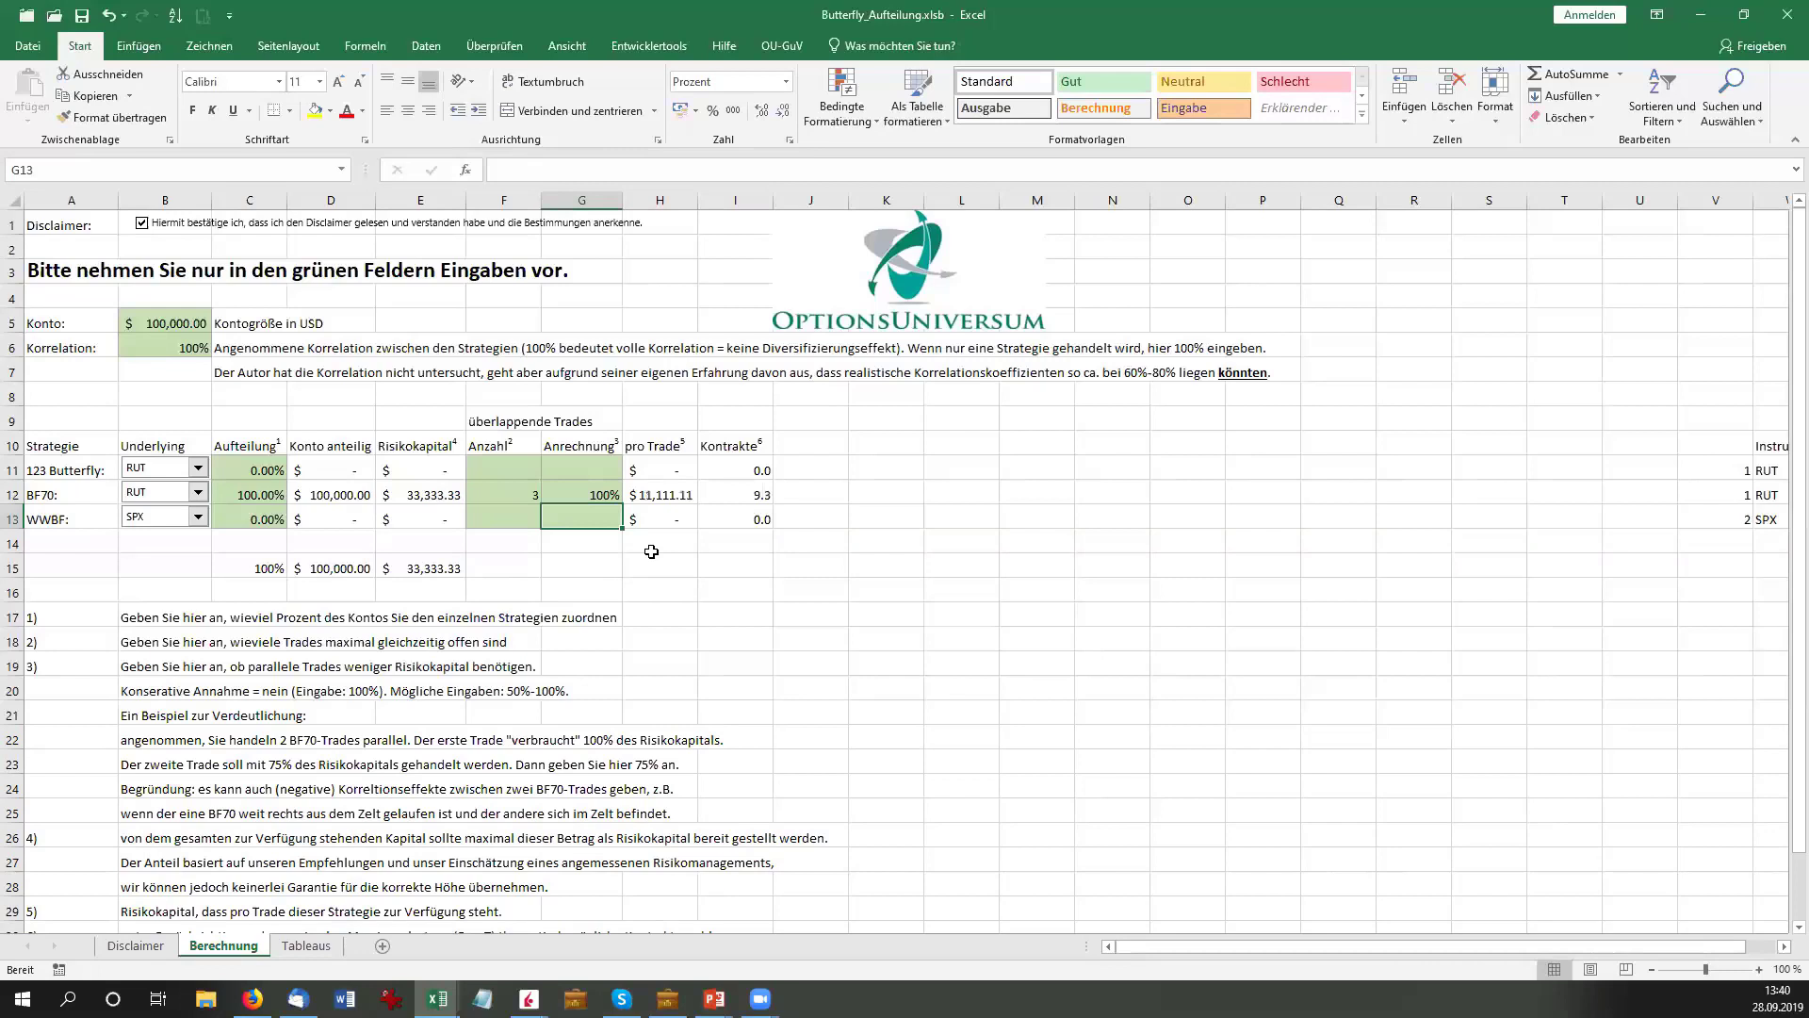
key(Up)
text(75)
key(Return)
Set BF70's number of overlapping trades to 4 and check its number of contracts.
key(Up)
key(Left)
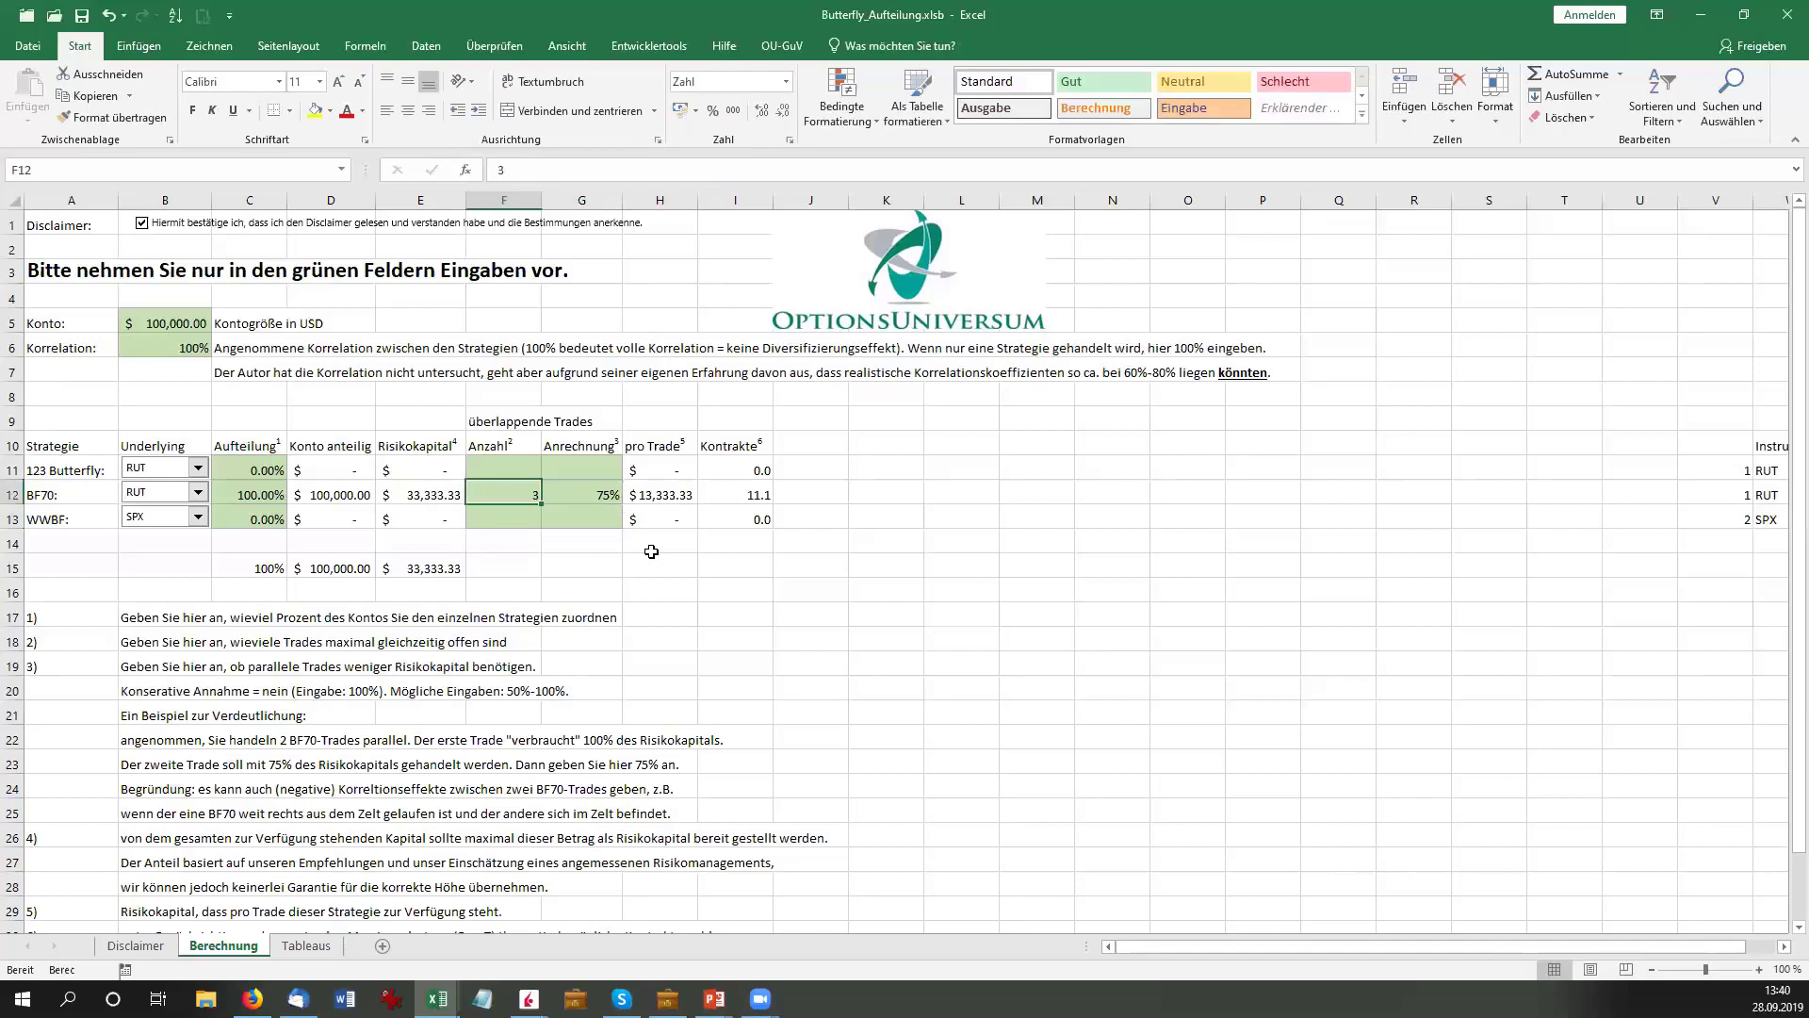
text(4)
key(Return)
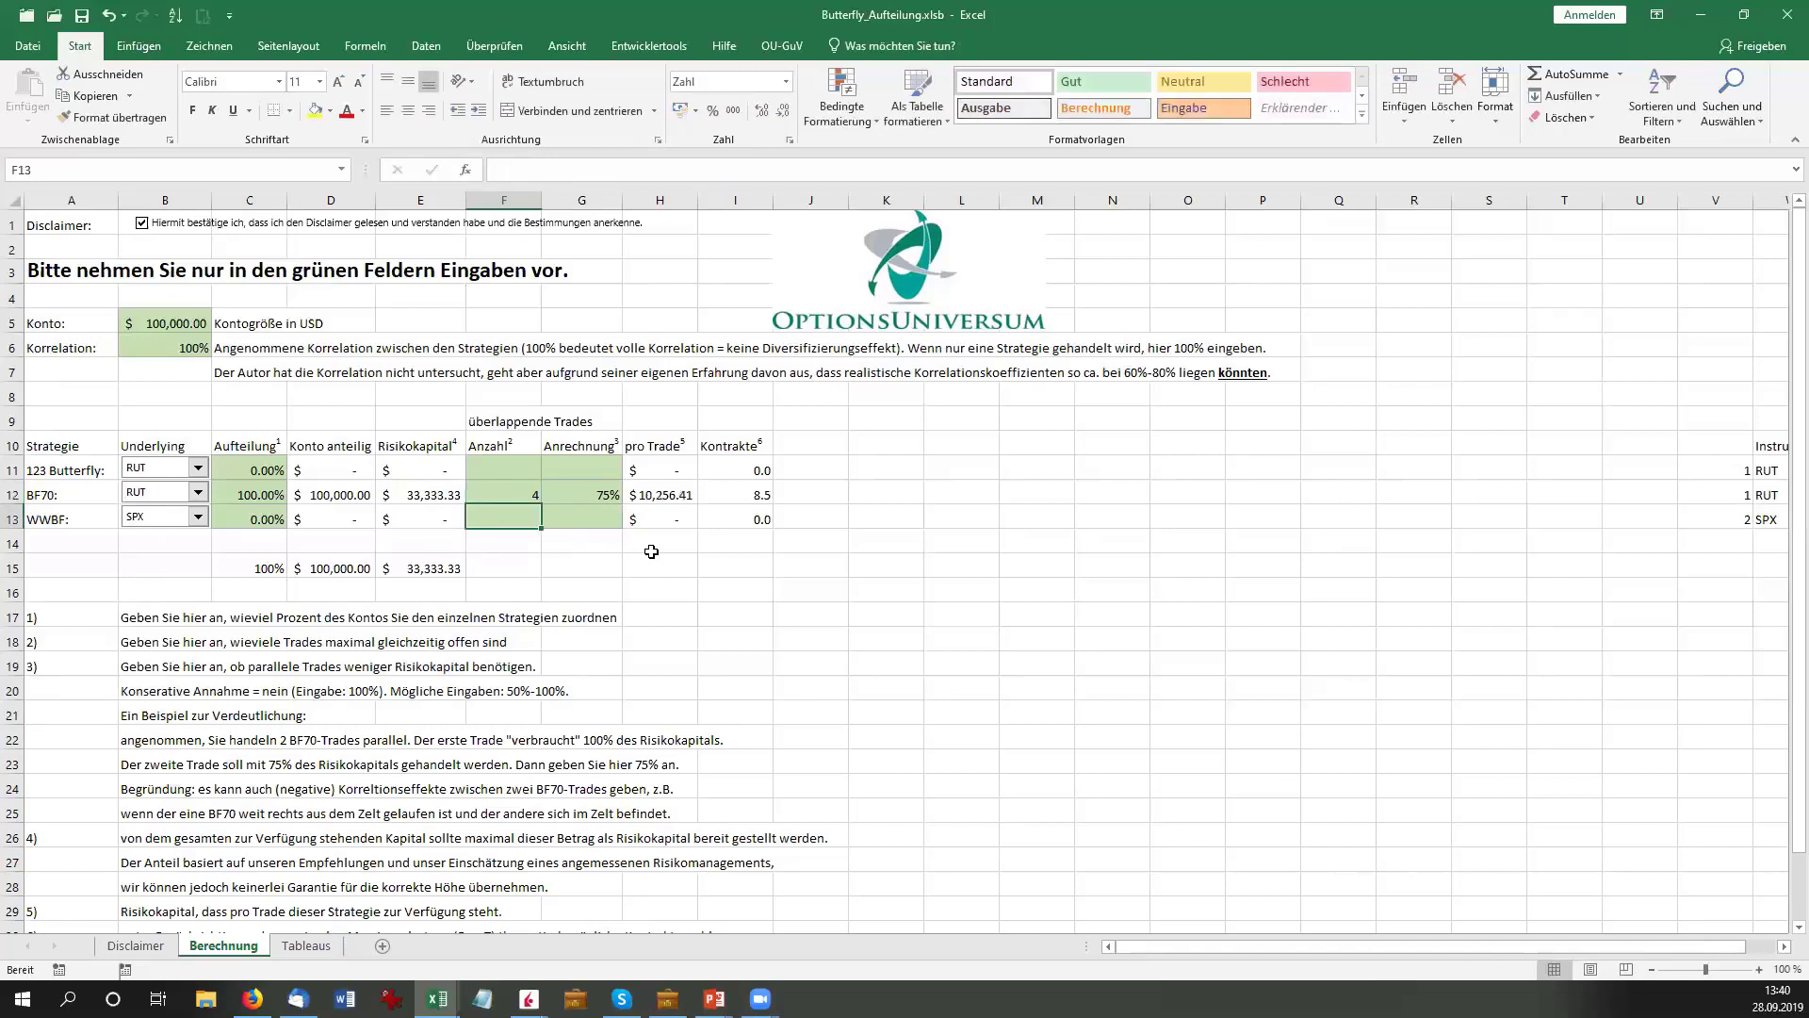
key(Up)
key(Right)
key(Right)
key(Right)
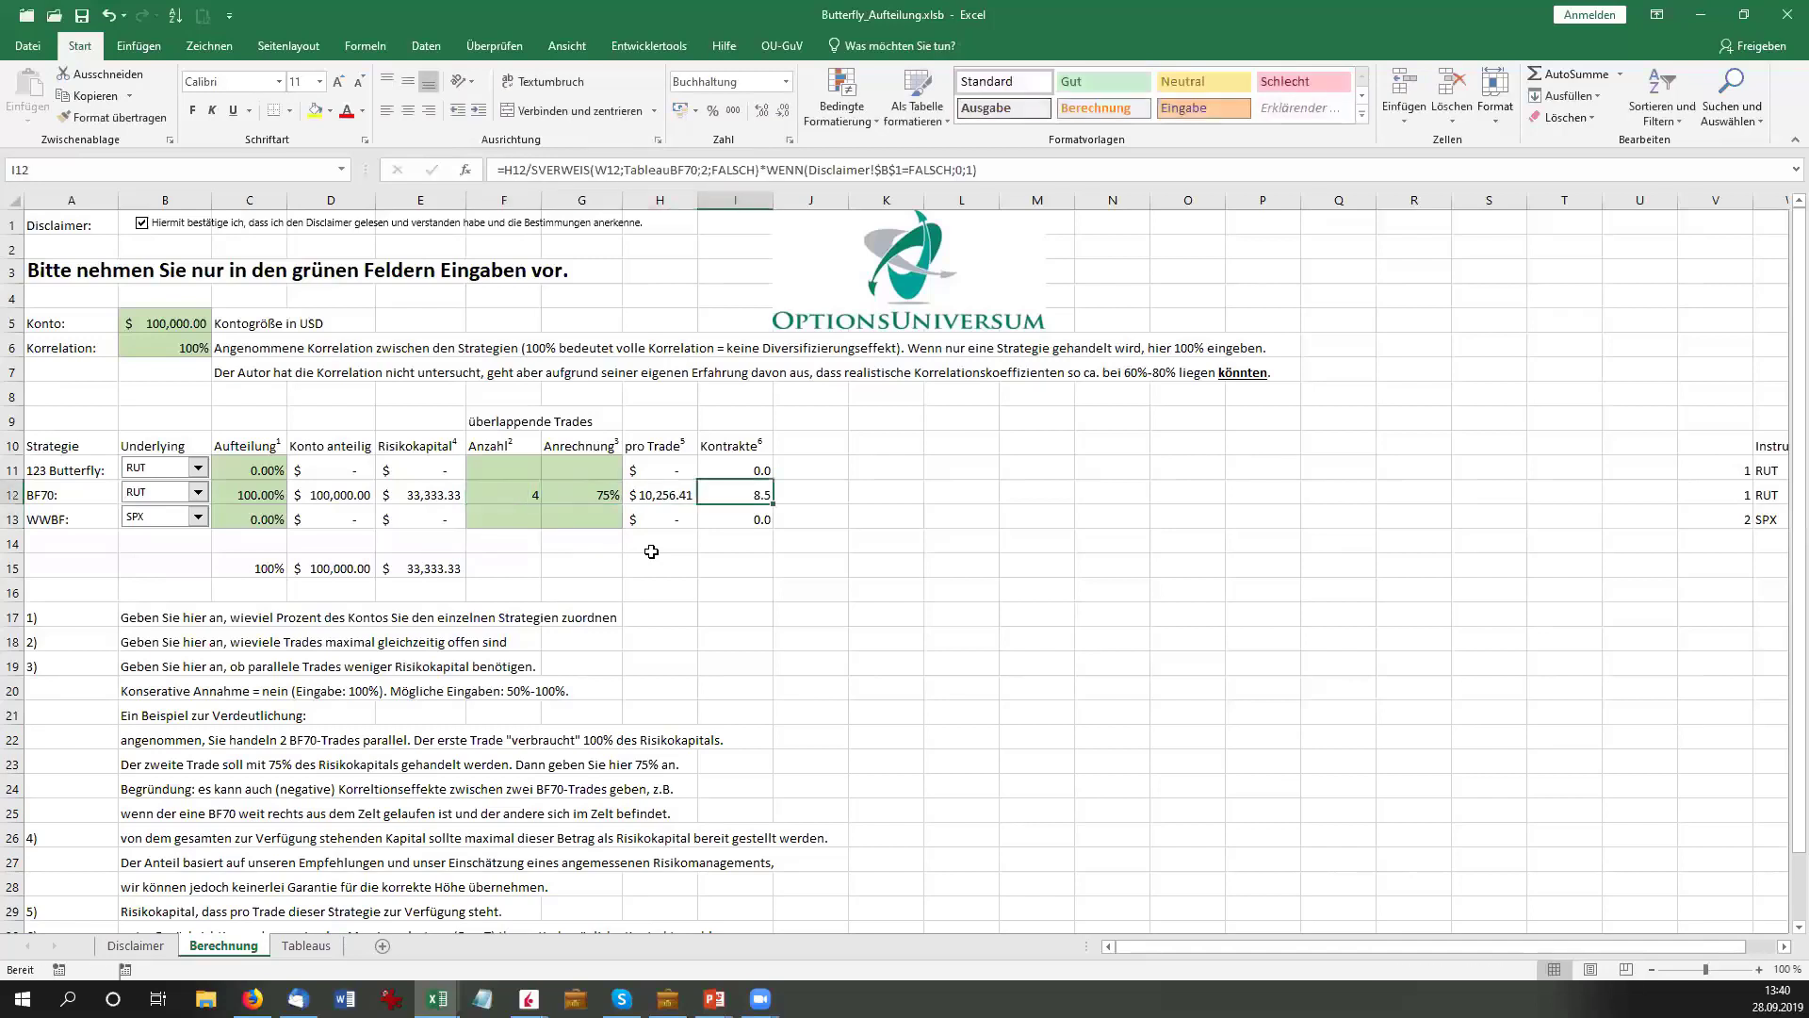